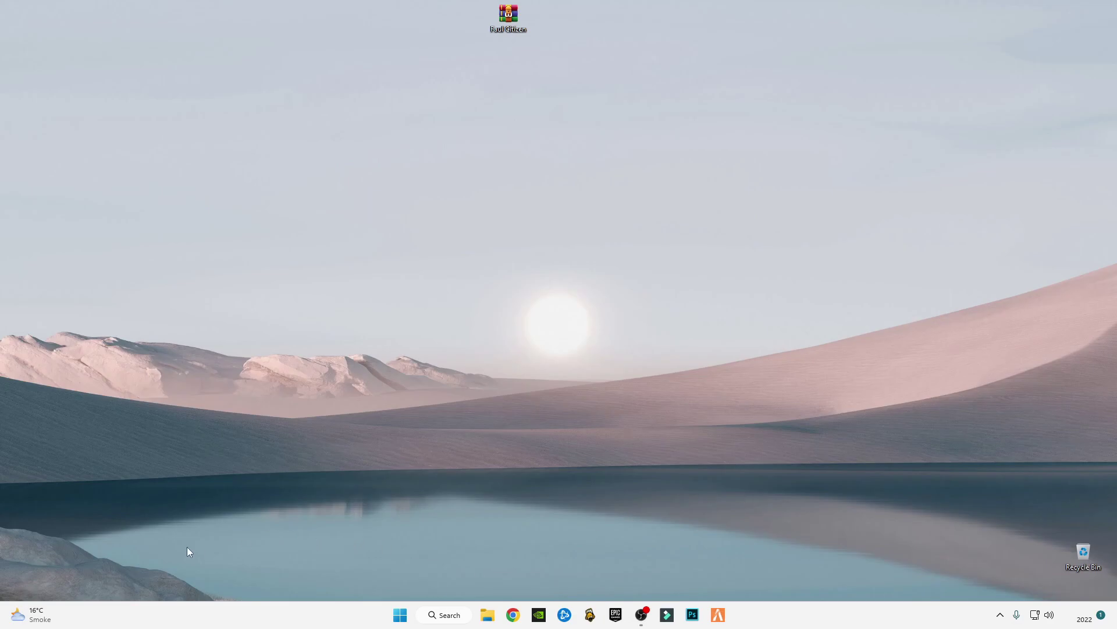
Step: Open C:\Windows\Temp by entering 'temp' in the Run dialog
{"action": "key", "text": "super+r"}
{"action": "type", "text": "temp"}
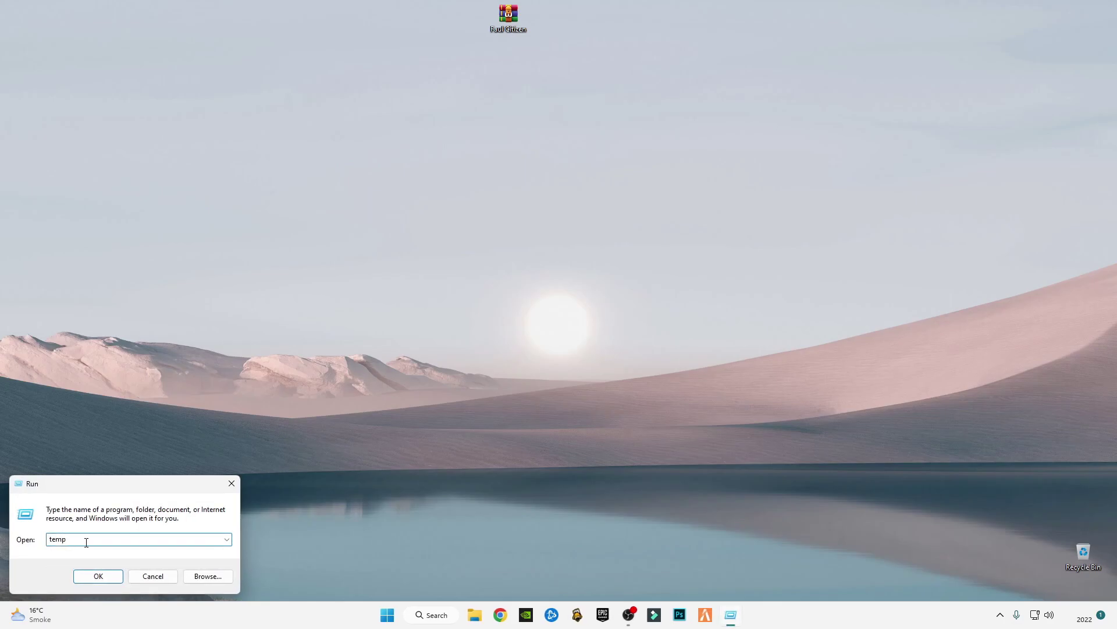
{"action": "key", "text": "Return"}
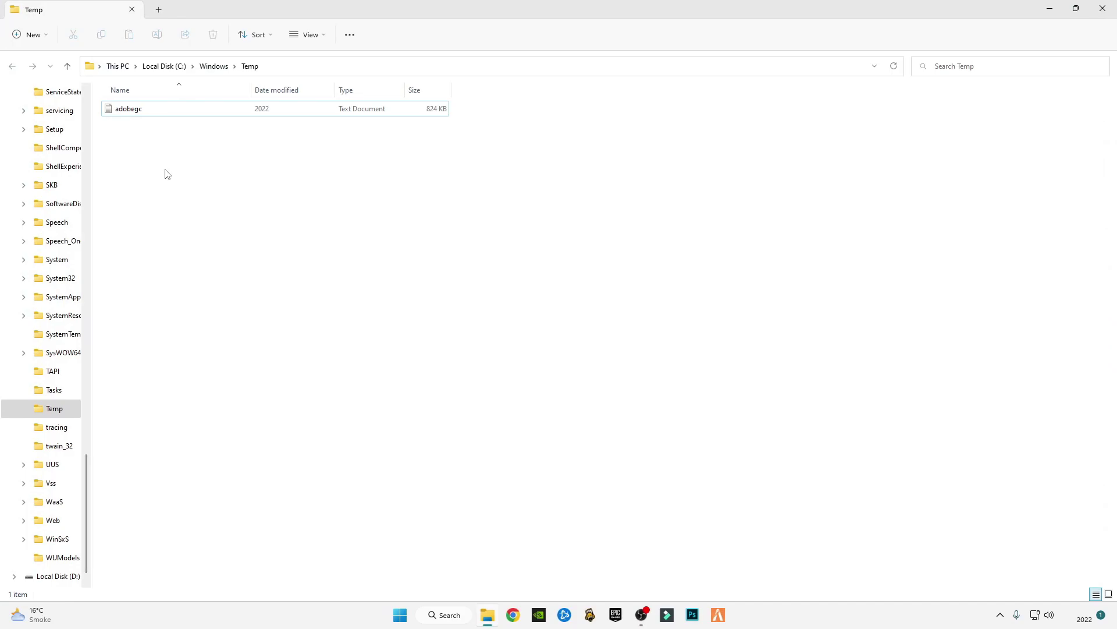
Step: Try deleting the in-use adobegc file, cancel the File In Use prompt, and close Windows Temp
{"action": "key", "text": "ctrl+a"}
{"action": "right_click", "coordinate": [145, 113]}
{"action": "left_click", "coordinate": [253, 124]}
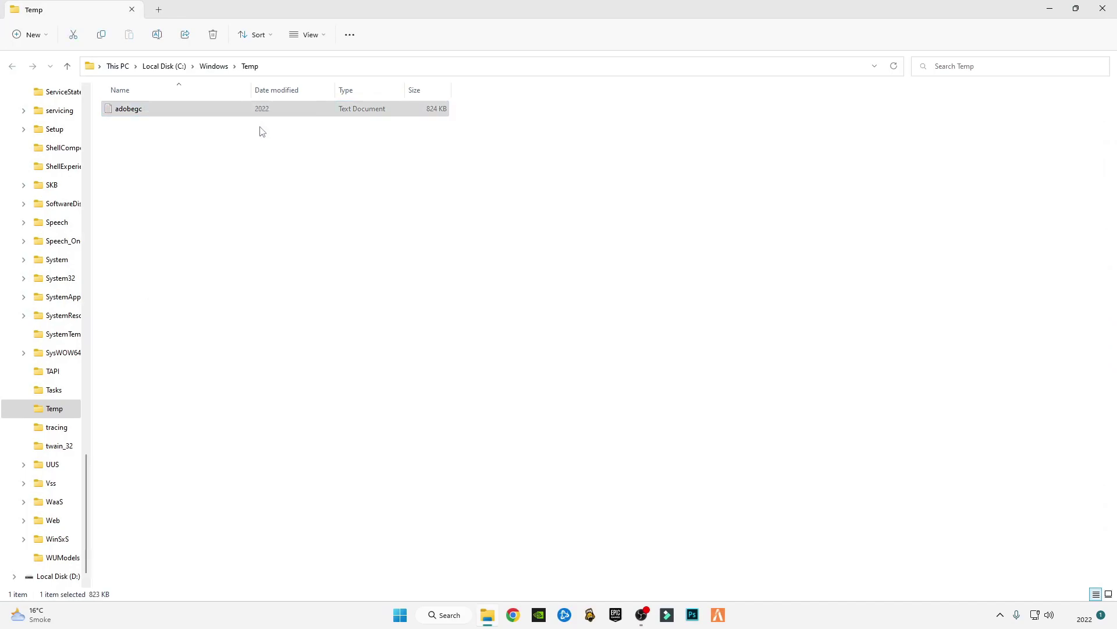
{"action": "left_click", "coordinate": [593, 257]}
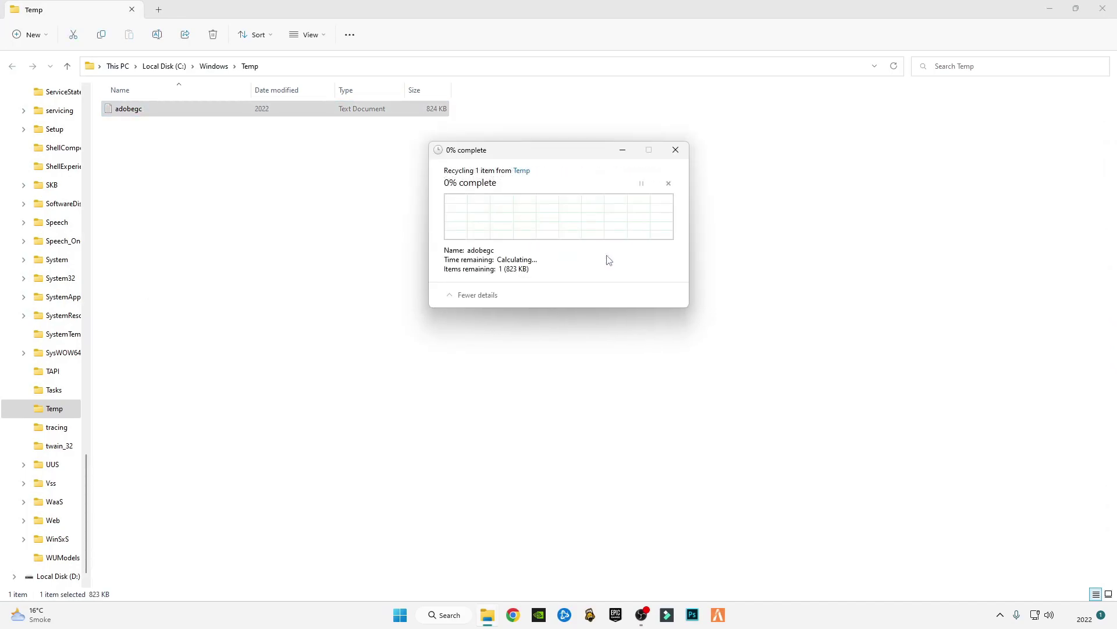
{"action": "left_click", "coordinate": [629, 257]}
{"action": "left_click", "coordinate": [172, 238]}
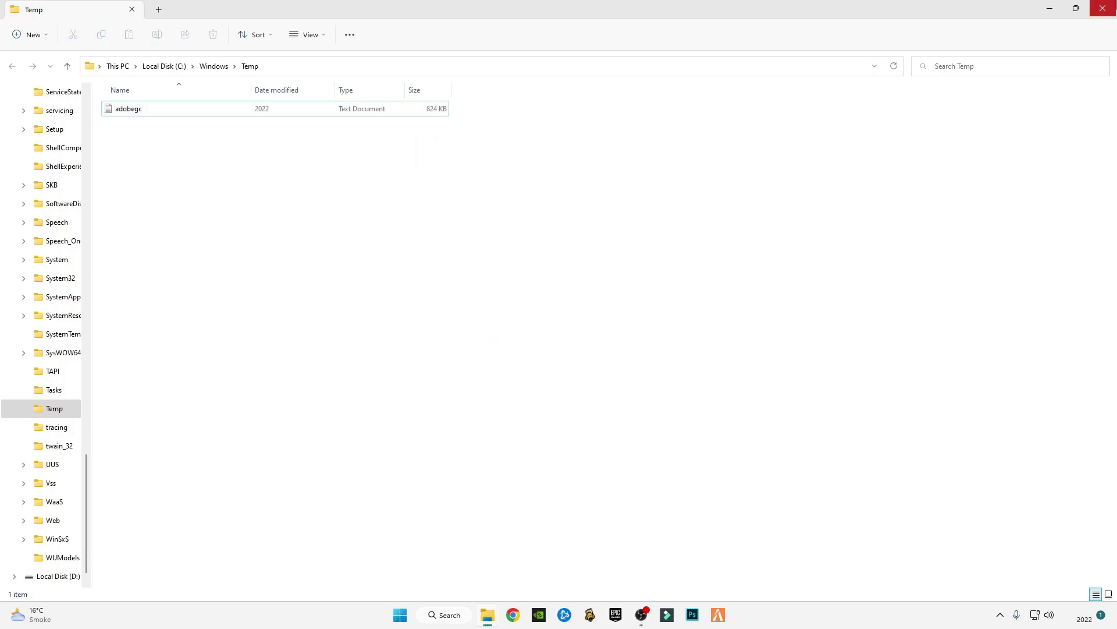
{"action": "left_click_drag", "start_coordinate": [231, 251], "coordinate": [737, 470]}
{"action": "left_click", "coordinate": [1103, 8]}
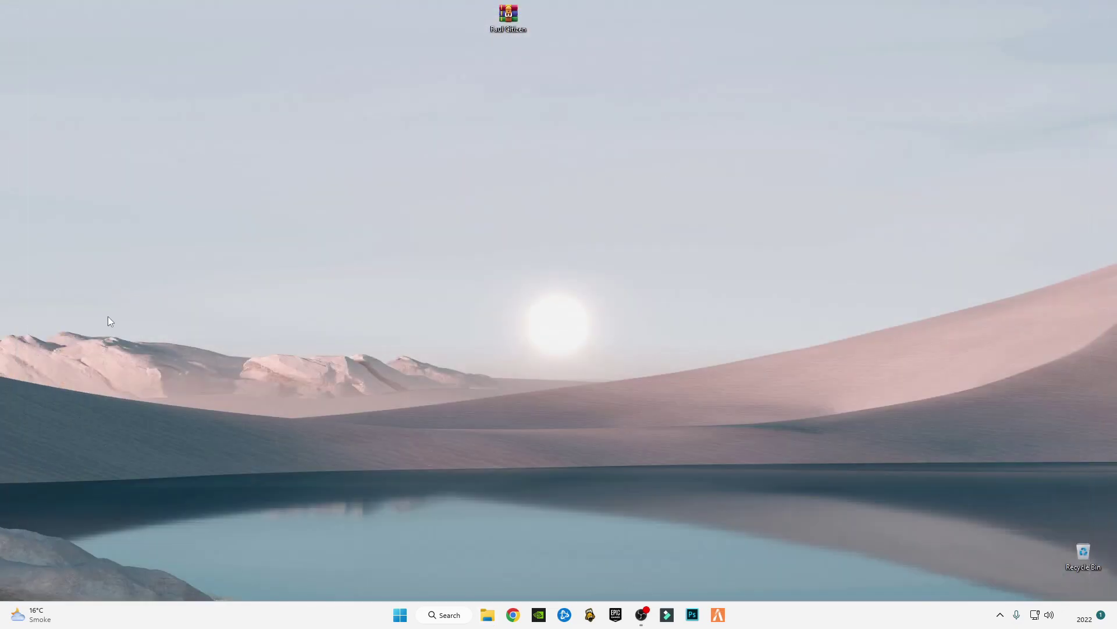
Step: Open the user's %temp% folder from Run and select all 11 items
{"action": "key", "text": "super+r"}
{"action": "left_click", "coordinate": [78, 541]}
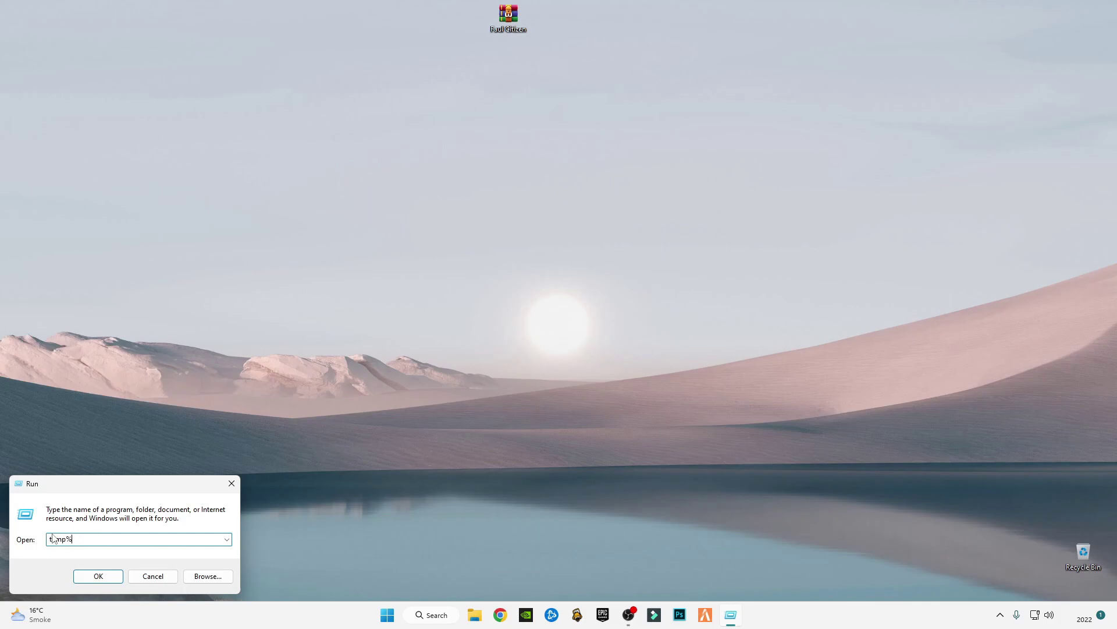
{"action": "type", "text": "%"}
{"action": "left_click", "coordinate": [98, 576]}
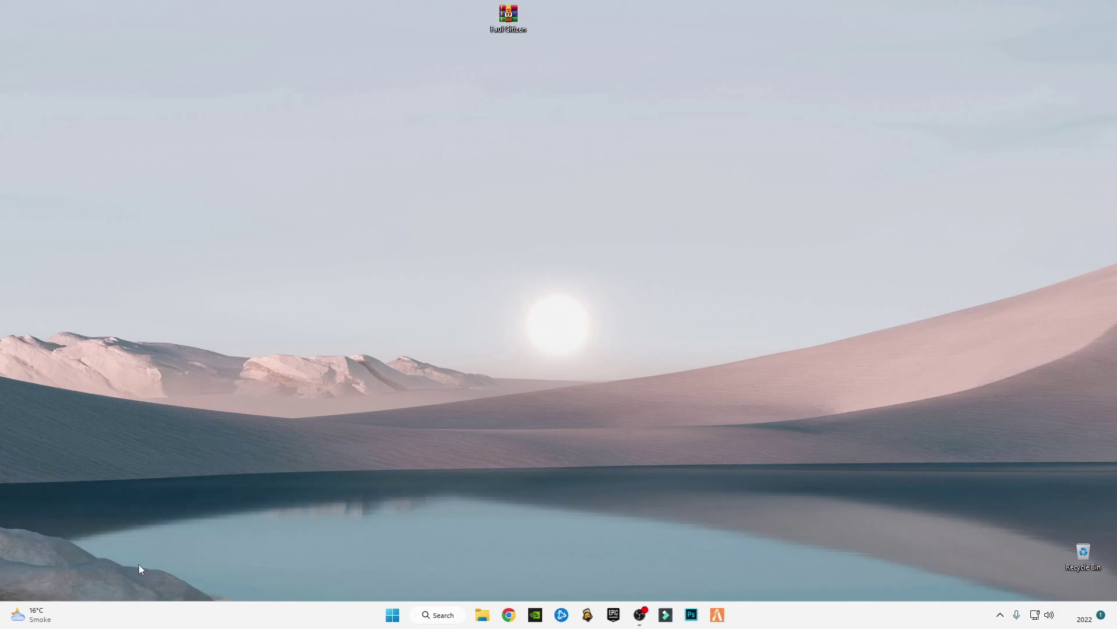
{"action": "key", "text": "ctrl+a"}
Step: Delete all selected local Temp items, skipping every in-use file, then show the desktop
{"action": "right_click", "coordinate": [230, 233]}
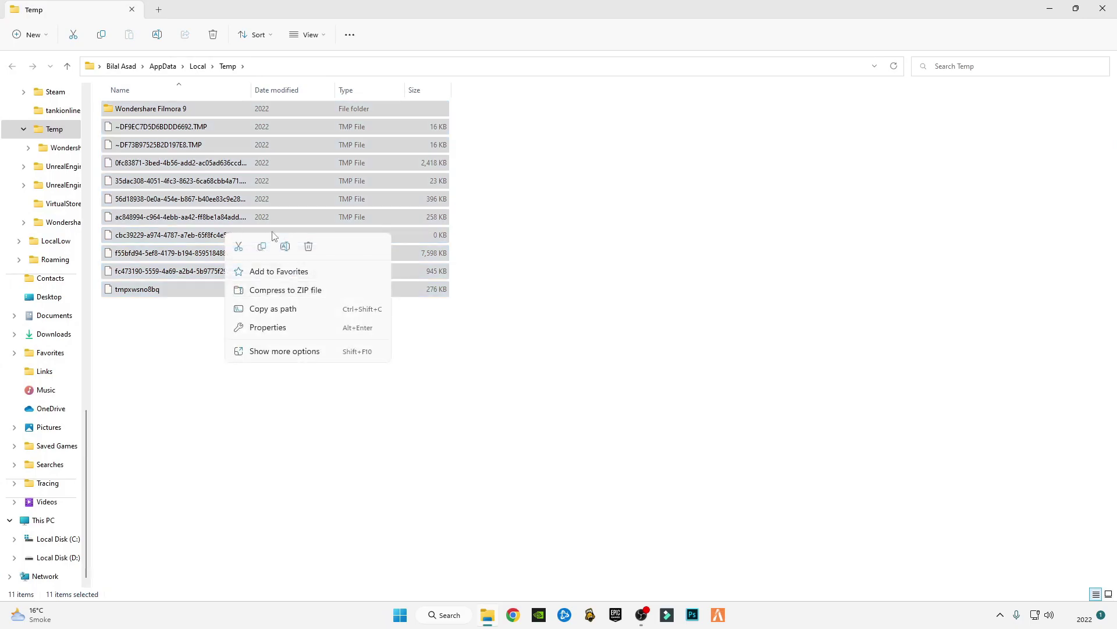
{"action": "left_click", "coordinate": [305, 243]}
{"action": "left_click", "coordinate": [447, 249]}
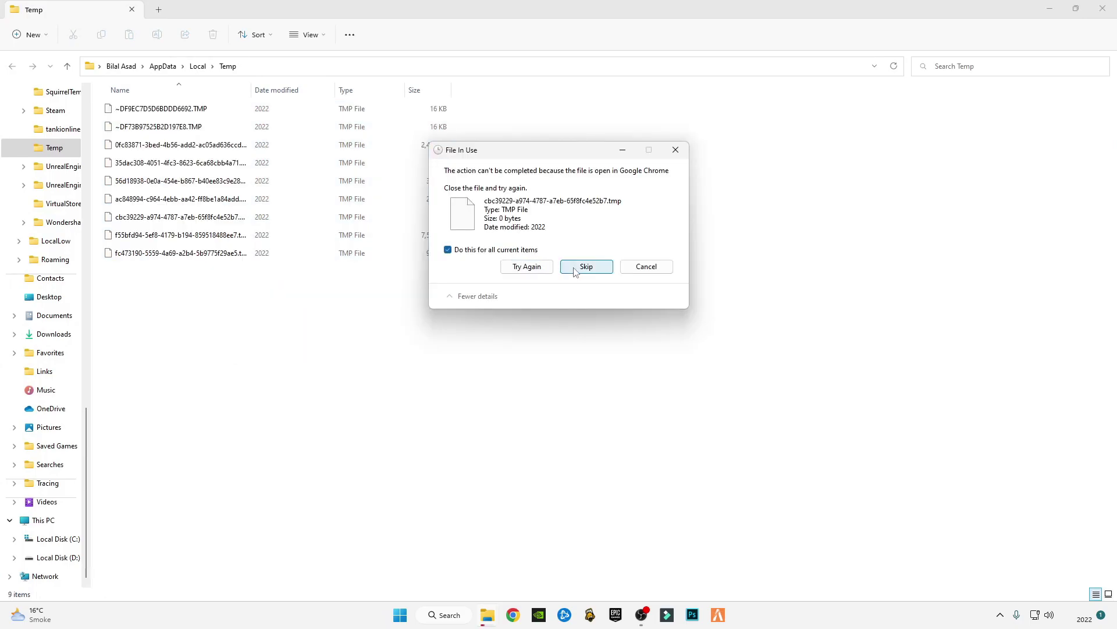
{"action": "left_click", "coordinate": [582, 267]}
{"action": "key", "text": "super+d"}
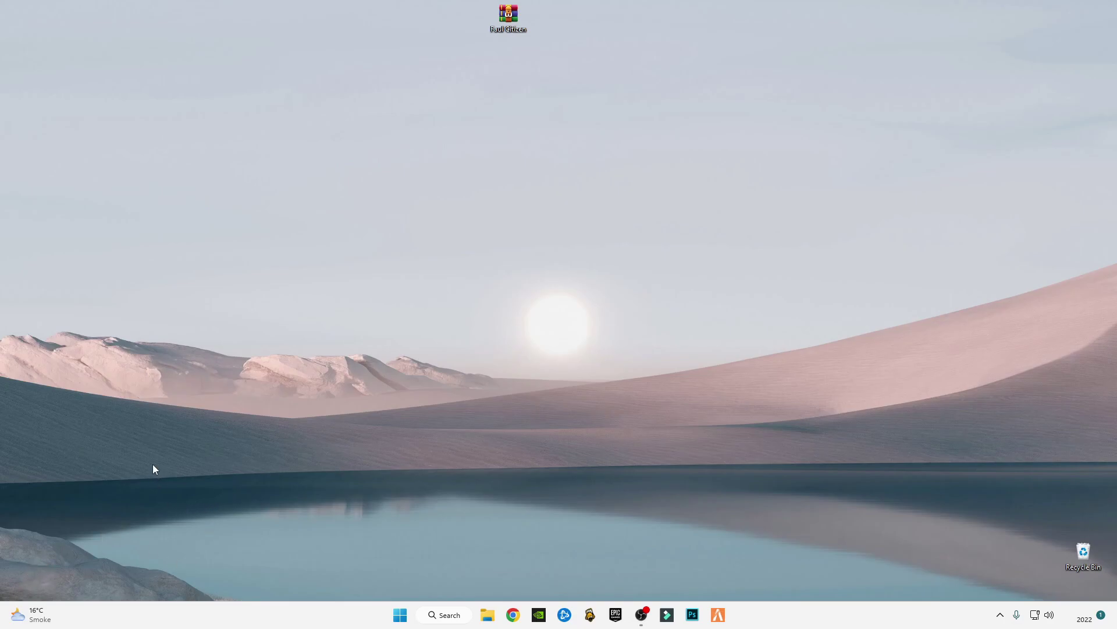
Step: Open the Windows Prefetch folder via the 'prefetch' Run suggestion and select its files
{"action": "key", "text": "super+r"}
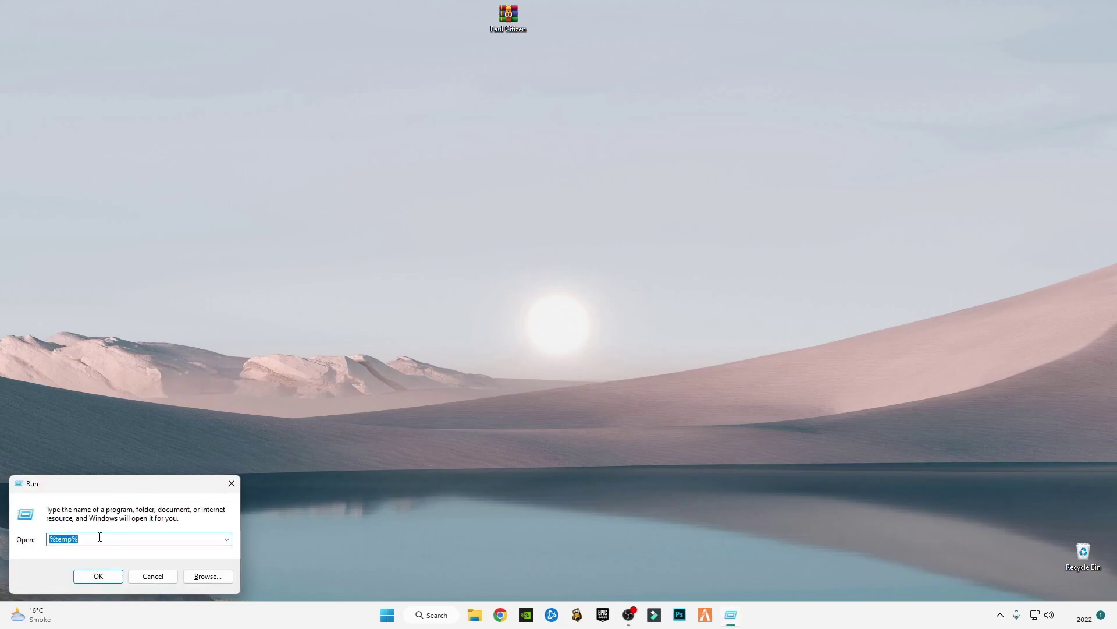
{"action": "type", "text": "pre"}
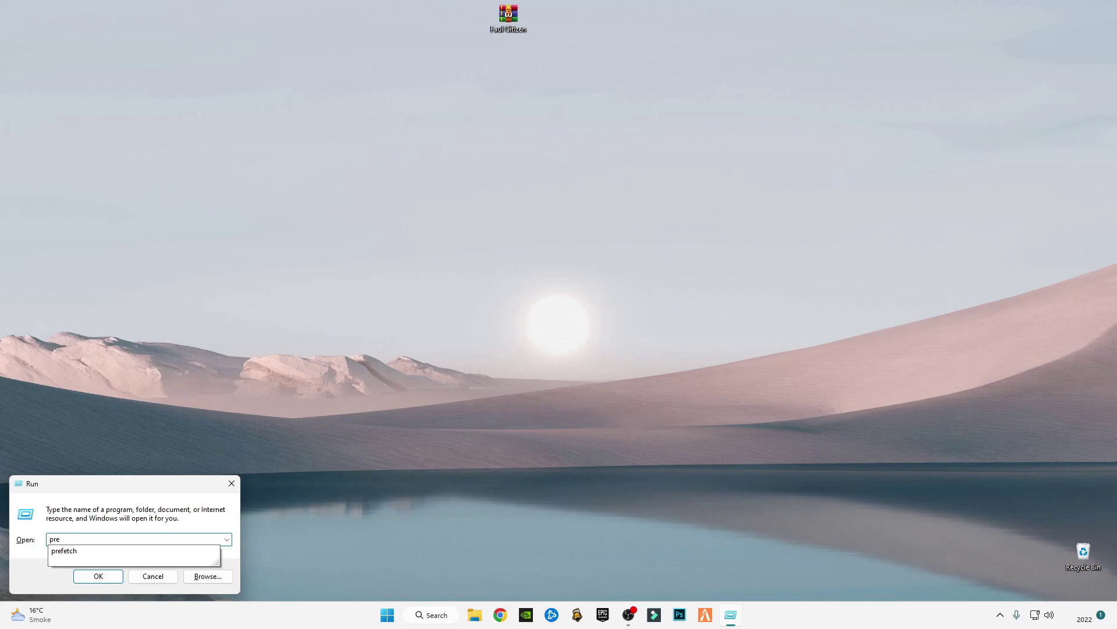
{"action": "left_click", "coordinate": [64, 555]}
{"action": "left_click", "coordinate": [96, 576]}
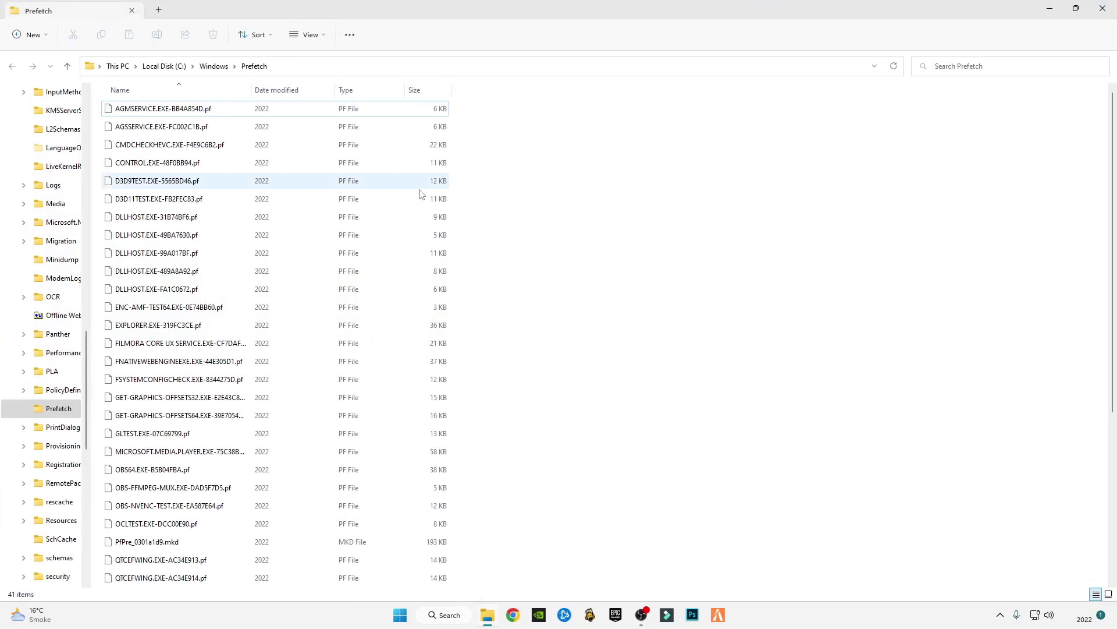
{"action": "left_click", "coordinate": [168, 198]}
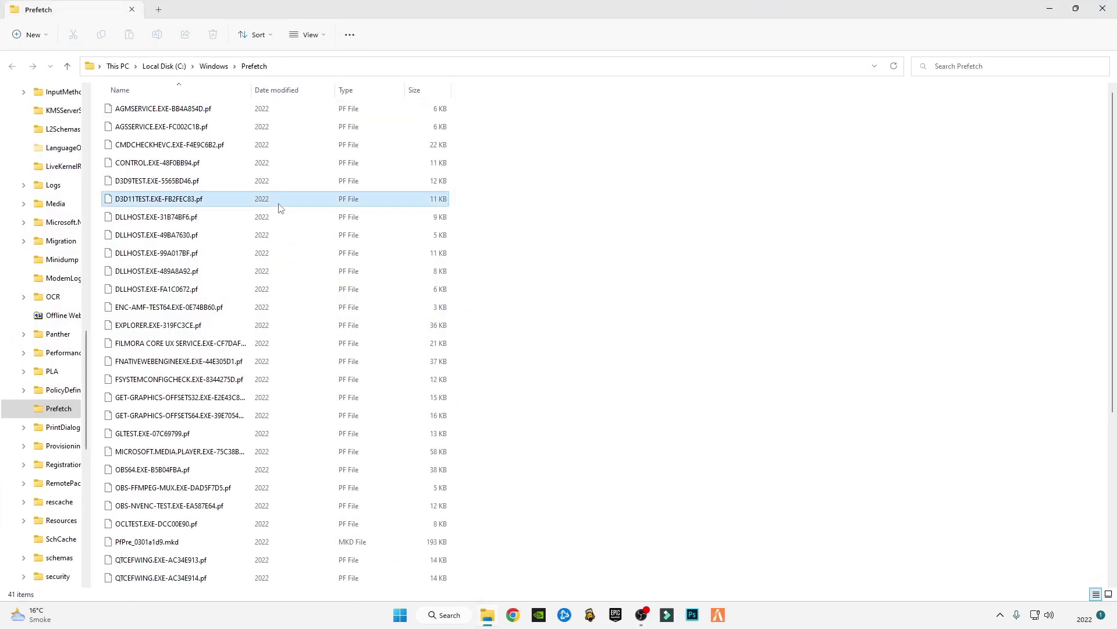
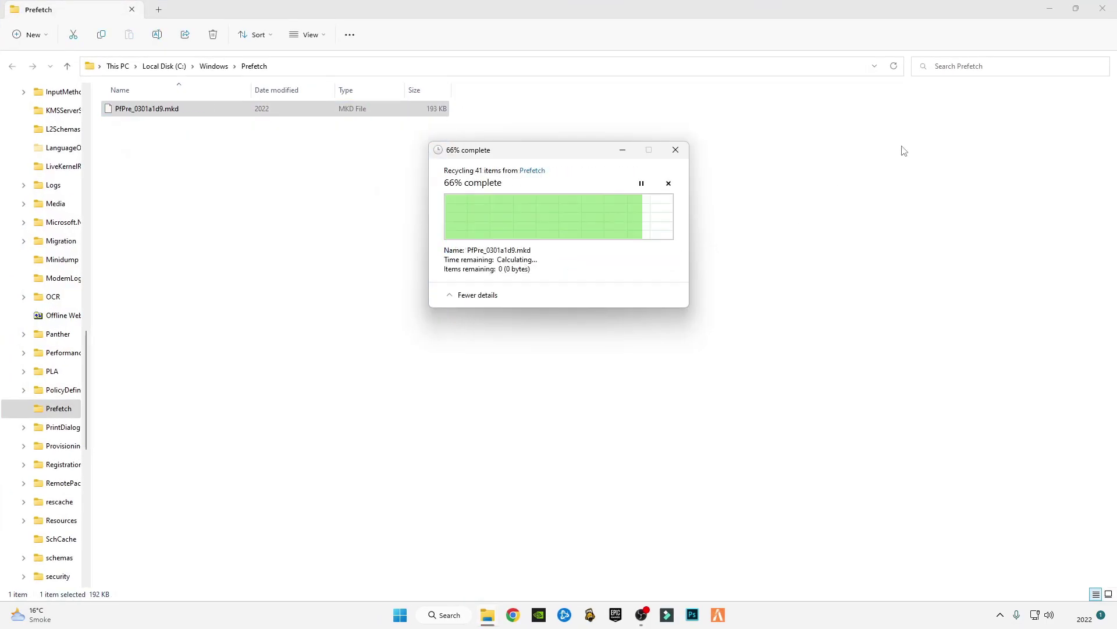
Step: Finish recycling the Prefetch files past the locked one, then open This PC's Properties
{"action": "left_click", "coordinate": [1103, 9]}
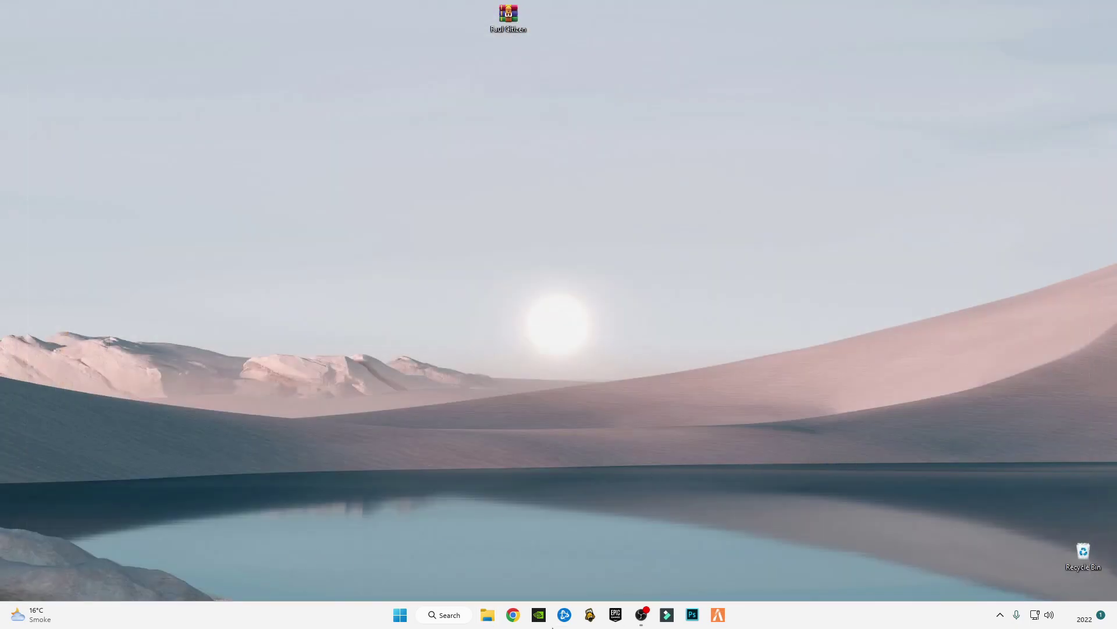
{"action": "left_click", "coordinate": [484, 618]}
{"action": "left_click", "coordinate": [43, 520]}
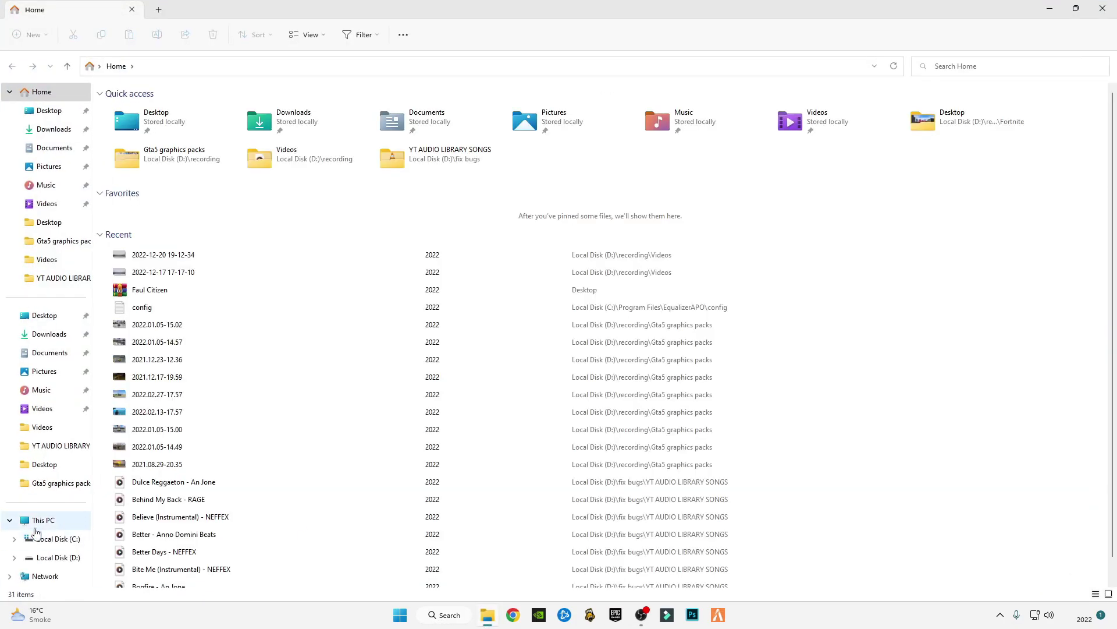
{"action": "right_click", "coordinate": [361, 256]}
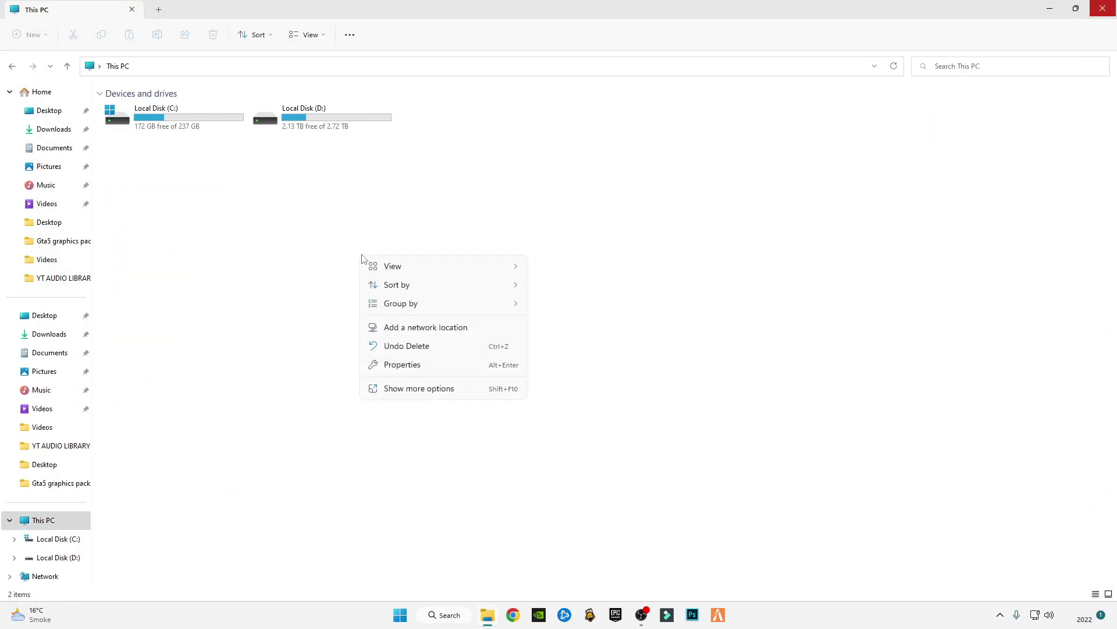
{"action": "left_click", "coordinate": [399, 390]}
{"action": "left_click", "coordinate": [417, 504]}
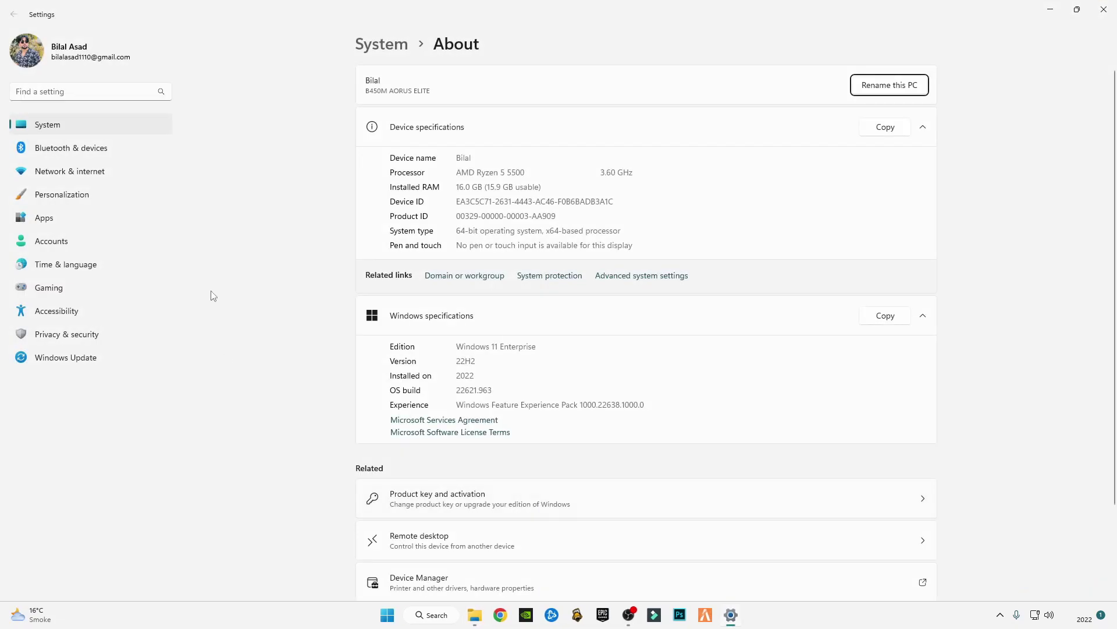
Step: Set visual effects to Adjust for best performance, apply, and close the dialogs and Settings
{"action": "left_click", "coordinate": [629, 278]}
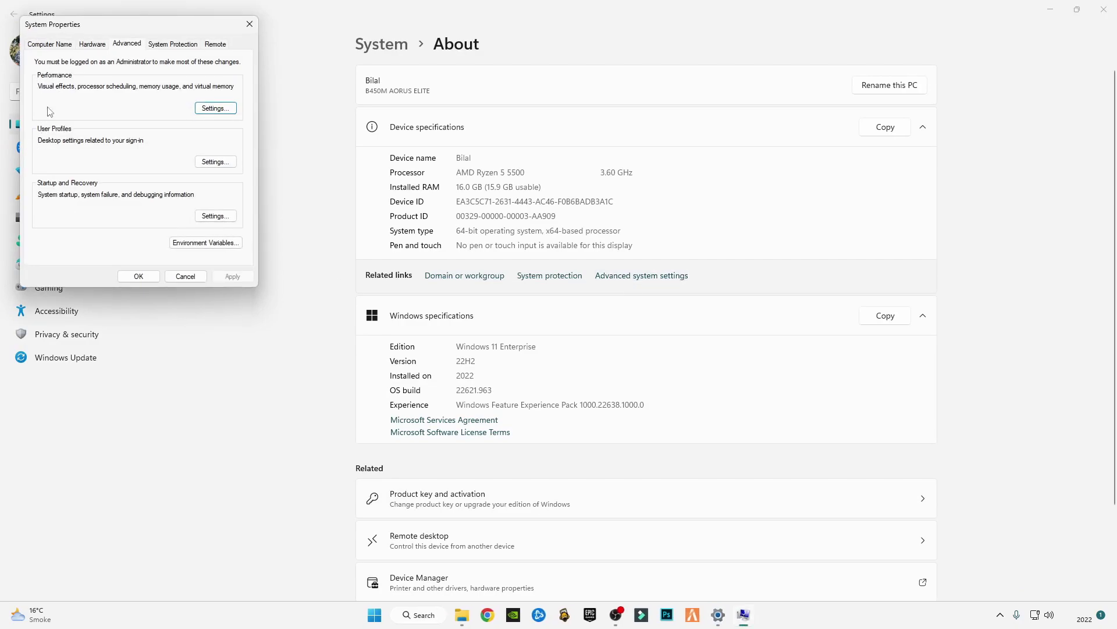
{"action": "left_click", "coordinate": [212, 109]}
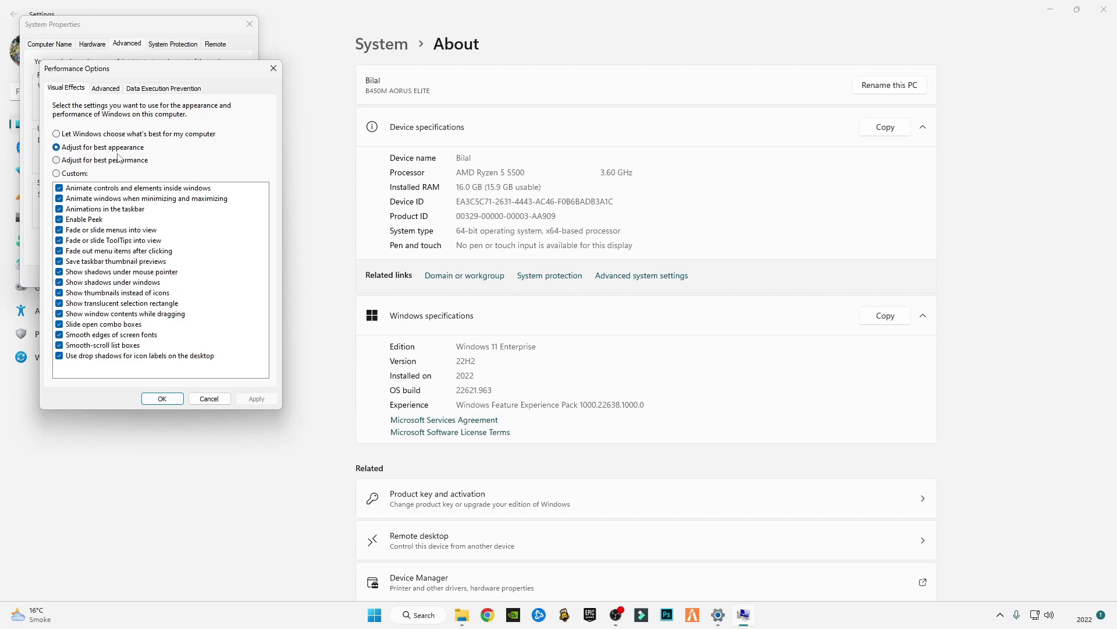
{"action": "left_click", "coordinate": [56, 161]}
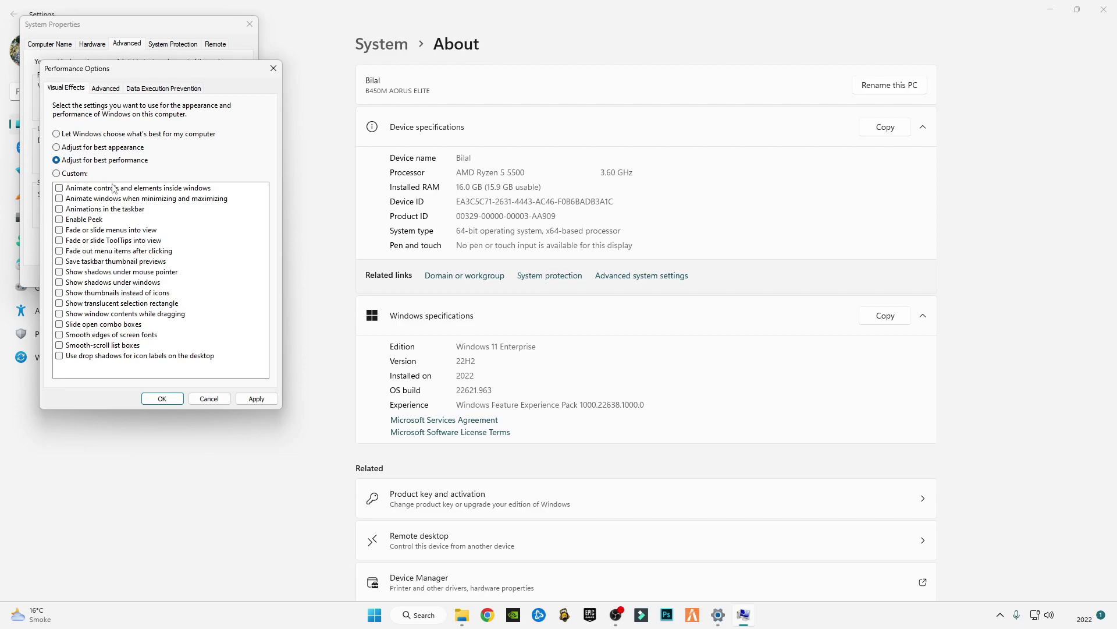
{"action": "left_click", "coordinate": [255, 398]}
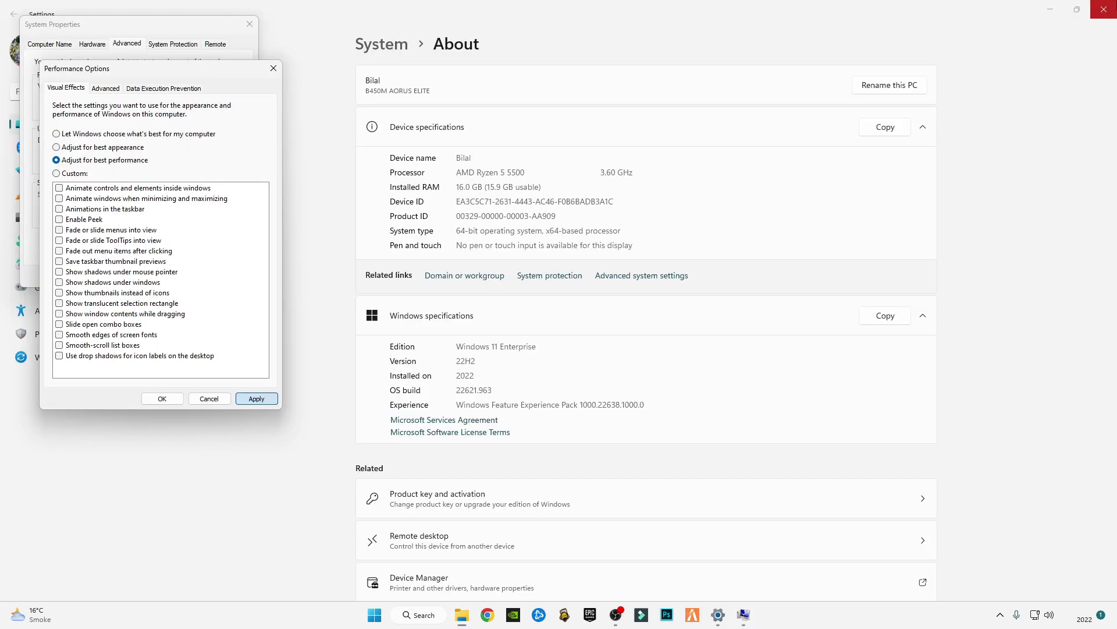
{"action": "left_click", "coordinate": [169, 399]}
{"action": "left_click", "coordinate": [138, 276]}
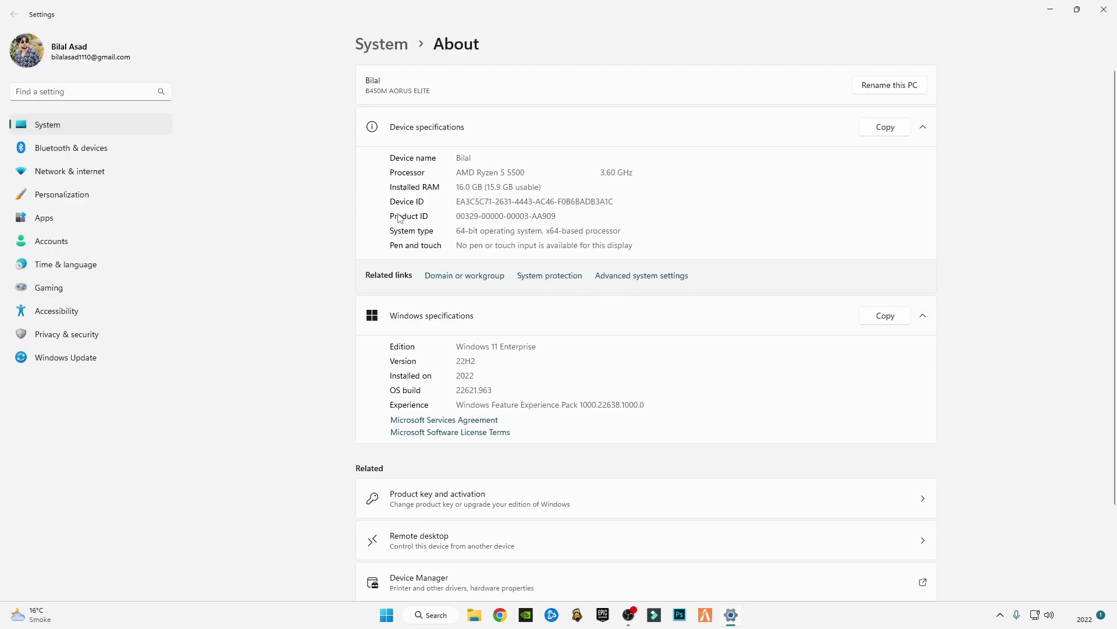
{"action": "left_click", "coordinate": [1104, 9]}
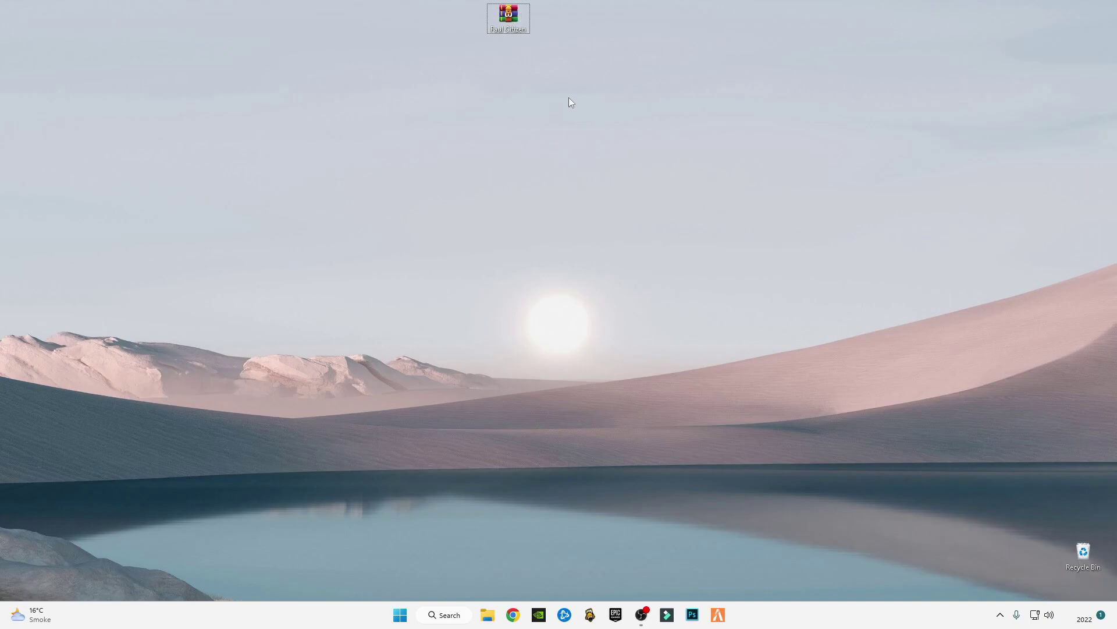
Step: Extract the Faul Citizen WinRAR archive here, creating a citizen folder on the desktop
{"action": "right_click", "coordinate": [512, 13]}
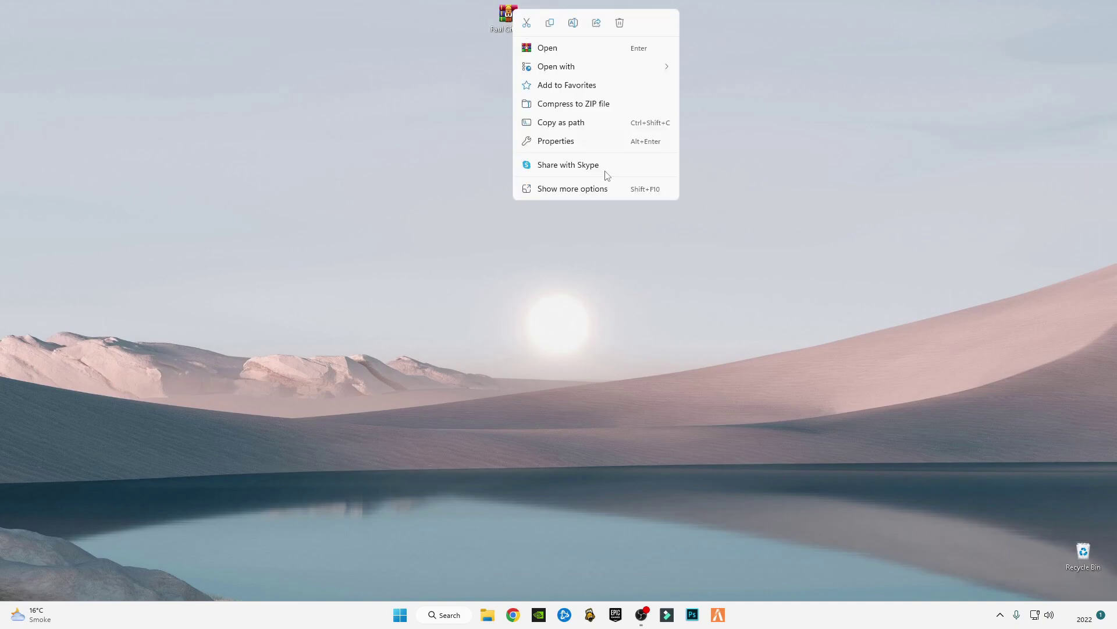
{"action": "left_click", "coordinate": [554, 193]}
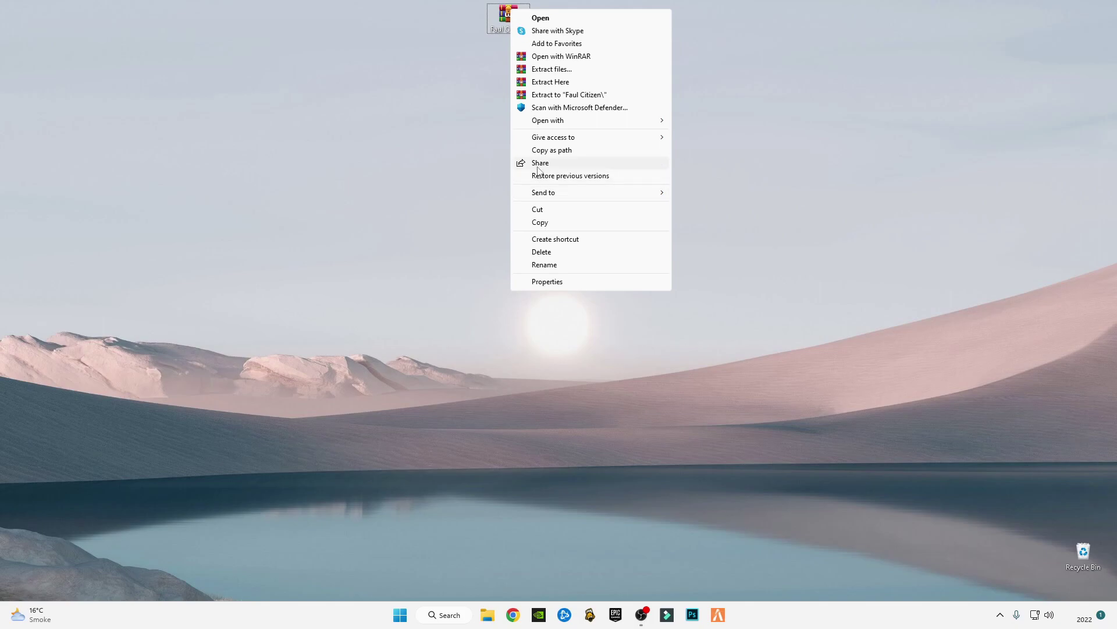
{"action": "left_click", "coordinate": [551, 83]}
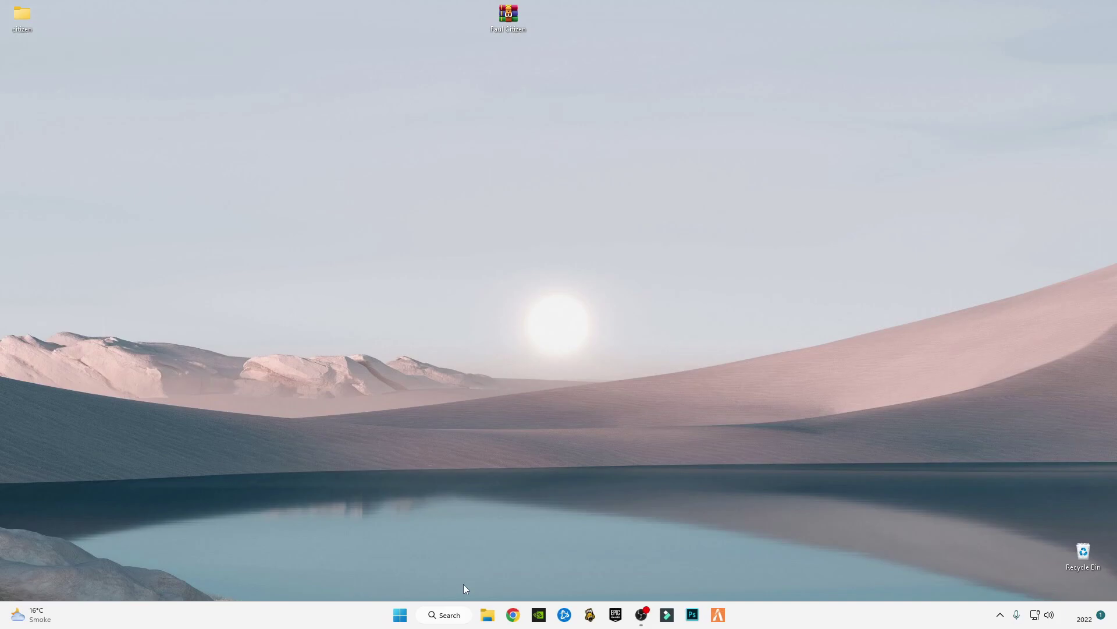
Step: Check the extracted citizen folder, then return to the desktop
{"action": "double_click", "coordinate": [16, 29]}
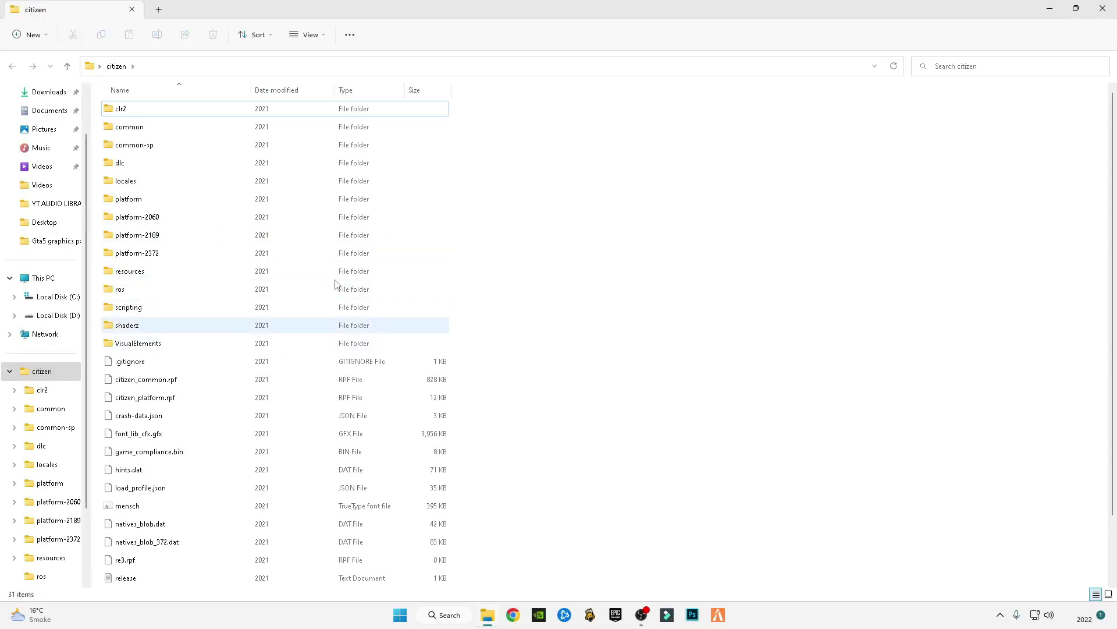
{"action": "key", "text": "super+d"}
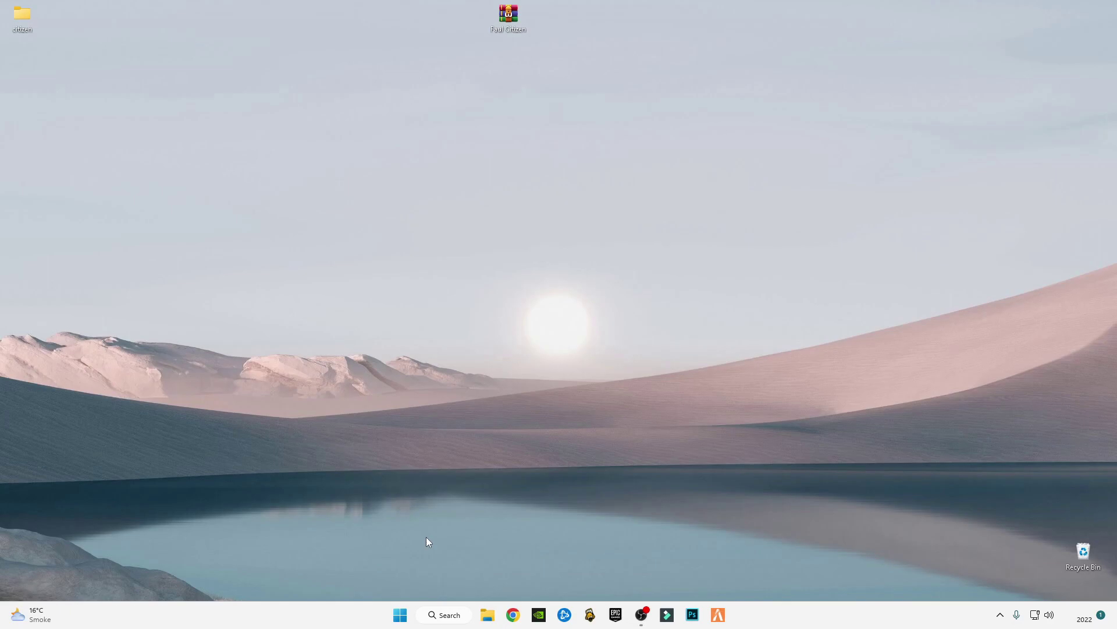
{"action": "key", "text": "super"}
{"action": "type", "text": "rgb"}
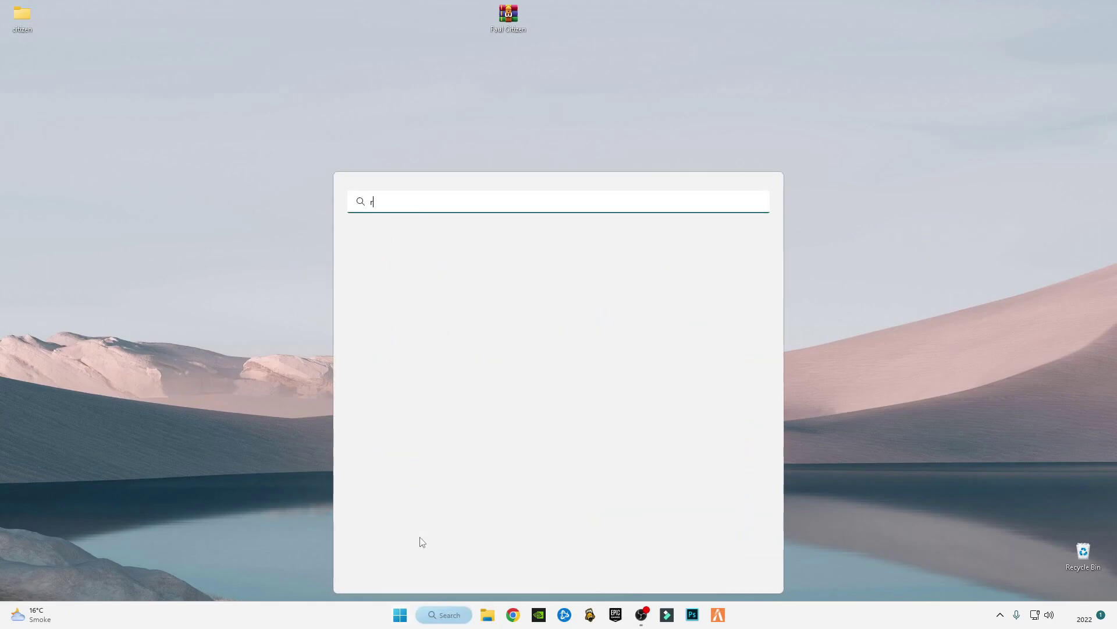
{"action": "left_click", "coordinate": [215, 555]}
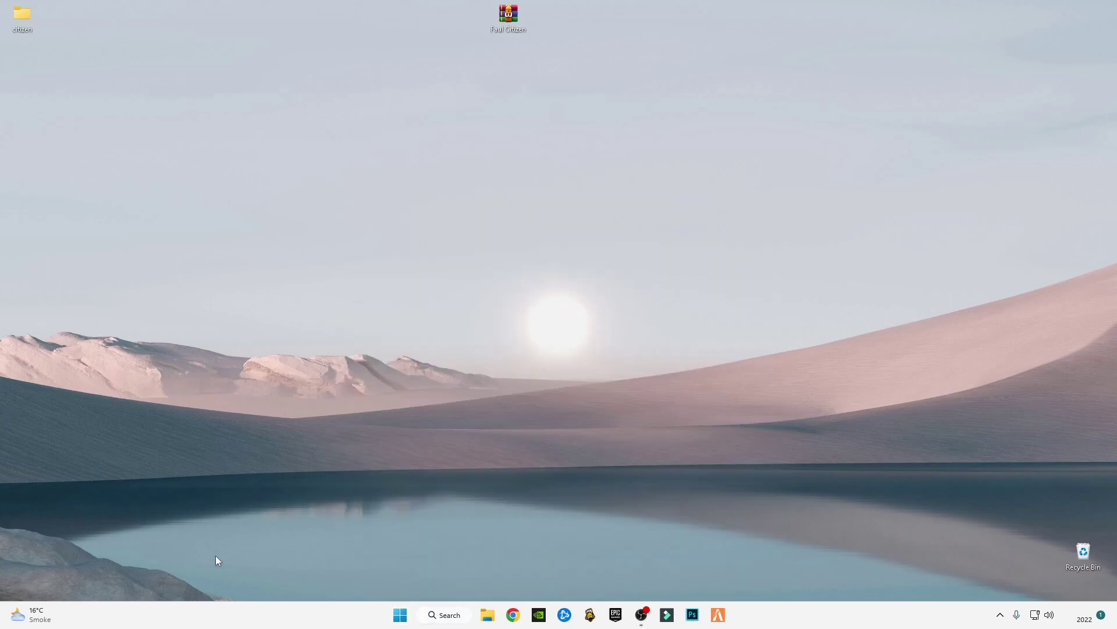
Step: Run appdata and browse to Local > FiveM > FiveM Application Data
{"action": "key", "text": "super+r"}
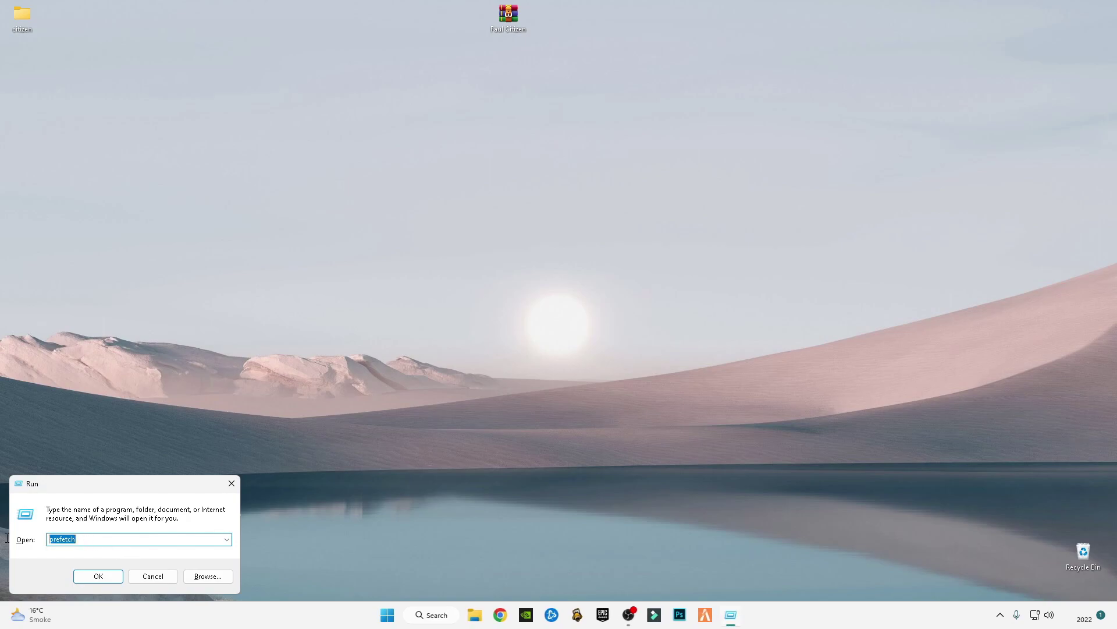
{"action": "key", "text": "BackSpace"}
{"action": "type", "text": "app"}
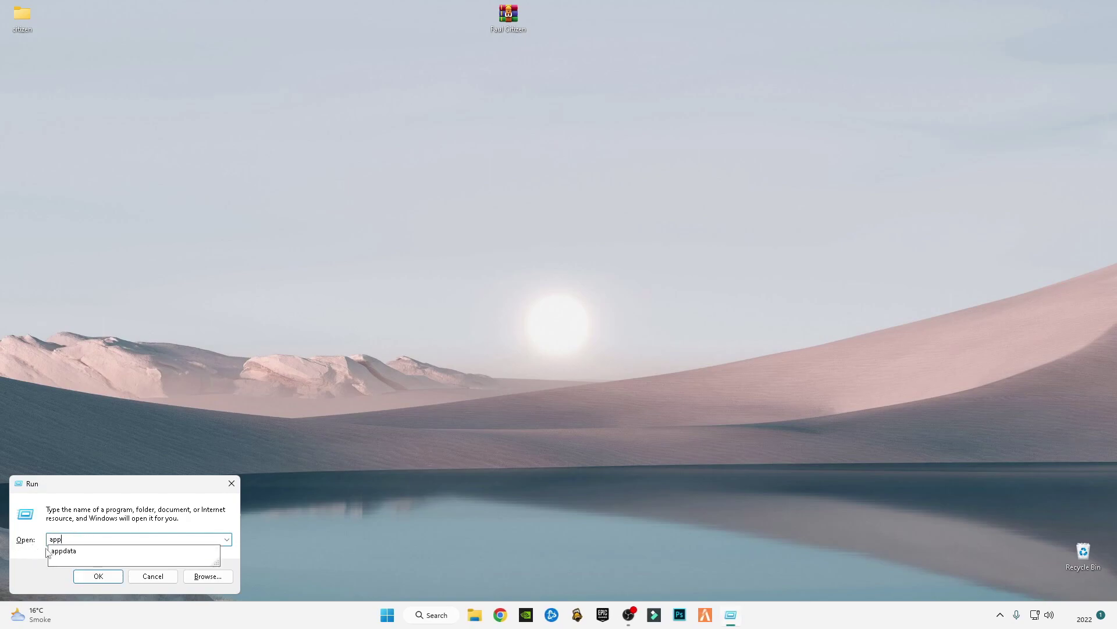
{"action": "left_click", "coordinate": [64, 551]}
{"action": "left_click", "coordinate": [100, 576]}
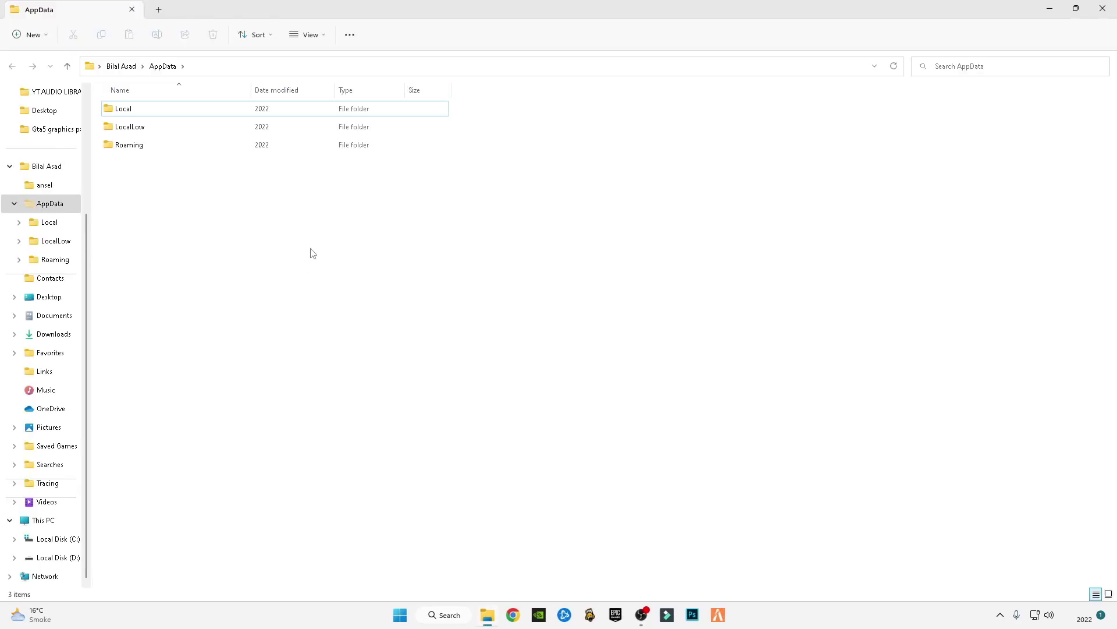
{"action": "double_click", "coordinate": [123, 108]}
{"action": "left_click", "coordinate": [132, 418]}
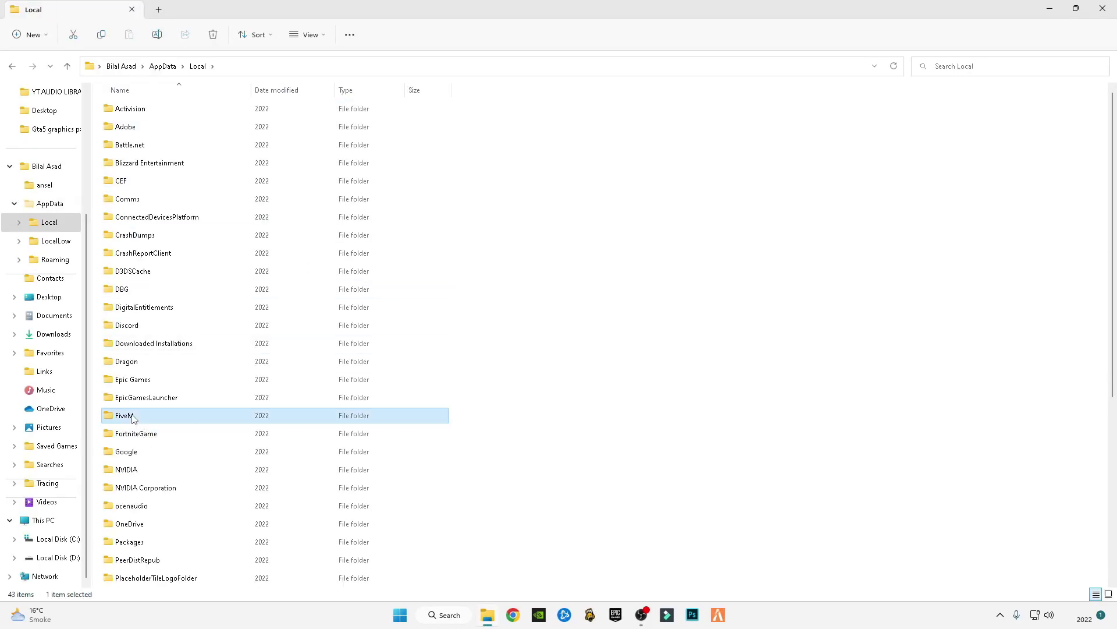
{"action": "double_click", "coordinate": [133, 418]}
{"action": "double_click", "coordinate": [138, 110]}
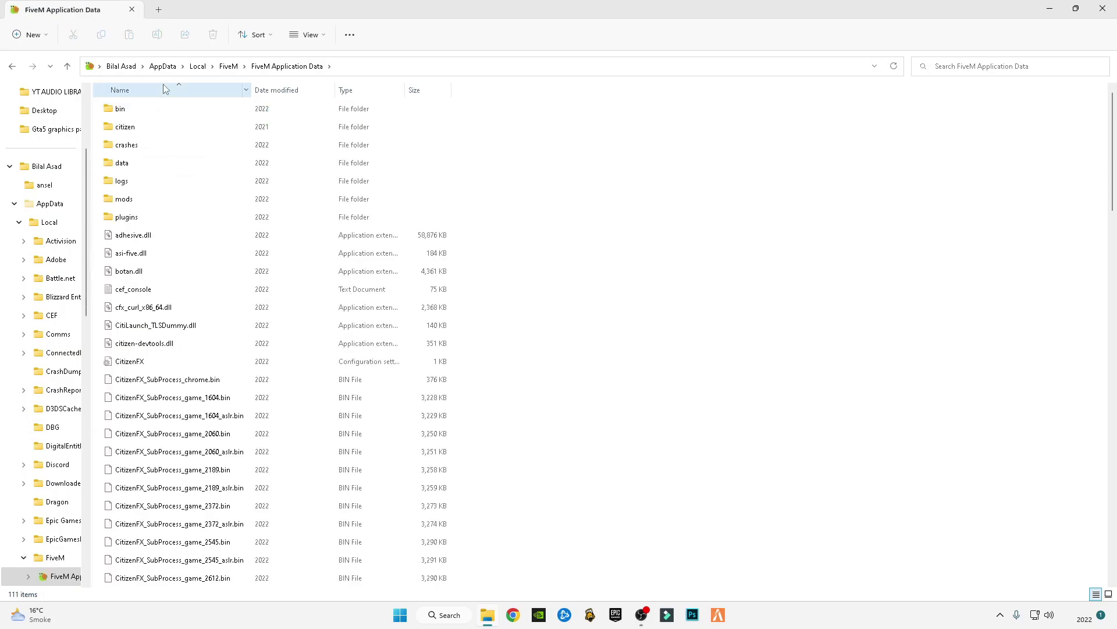
Step: Delete the old citizen folder and drag the desktop citizen folder in its place
{"action": "right_click", "coordinate": [119, 127]}
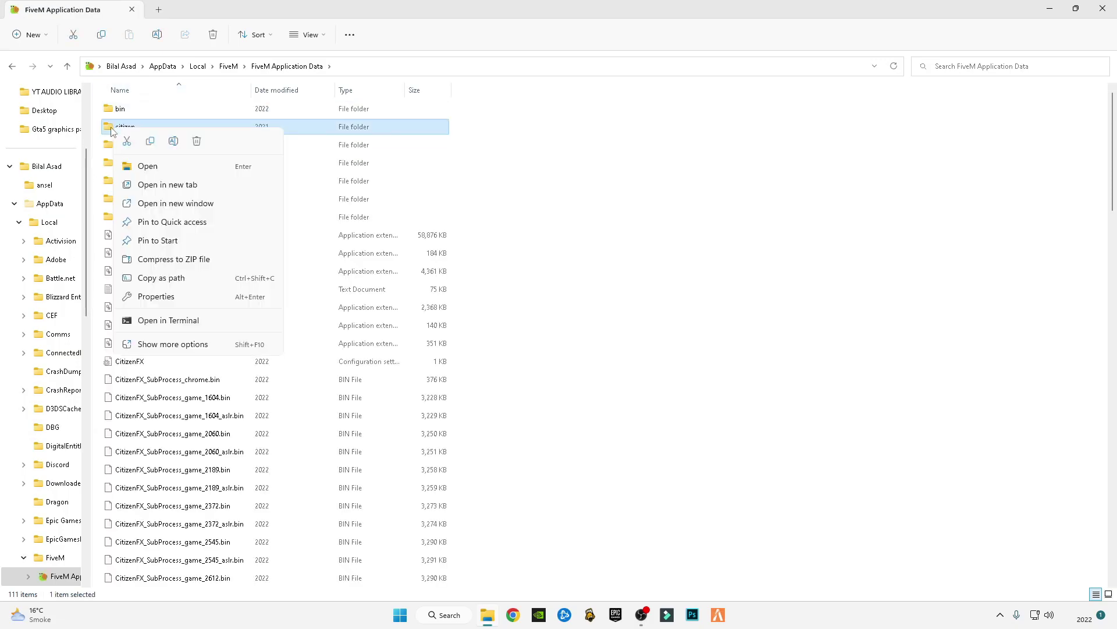
{"action": "left_click", "coordinate": [196, 142]}
{"action": "left_click", "coordinate": [1049, 8]}
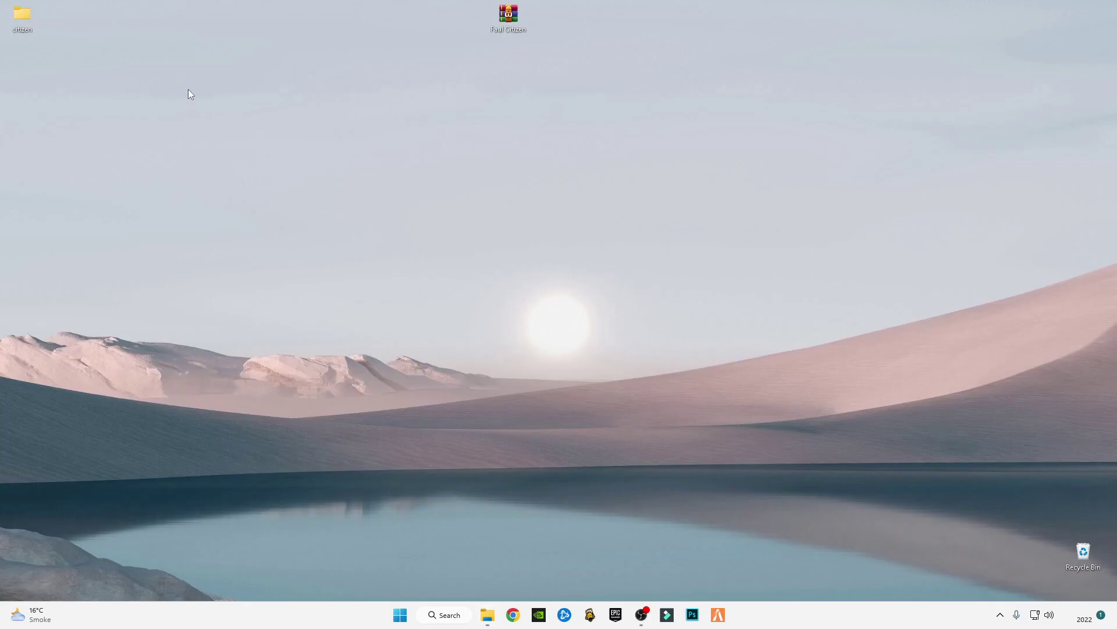
{"action": "key", "text": "alt+Tab"}
{"action": "left_click_drag", "start_coordinate": [202, 110], "coordinate": [785, 245]}
Step: Close Explorer and open the Gaming section of Windows Settings
{"action": "left_click", "coordinate": [1114, 5]}
{"action": "left_click", "coordinate": [394, 620]}
{"action": "left_click", "coordinate": [698, 269]}
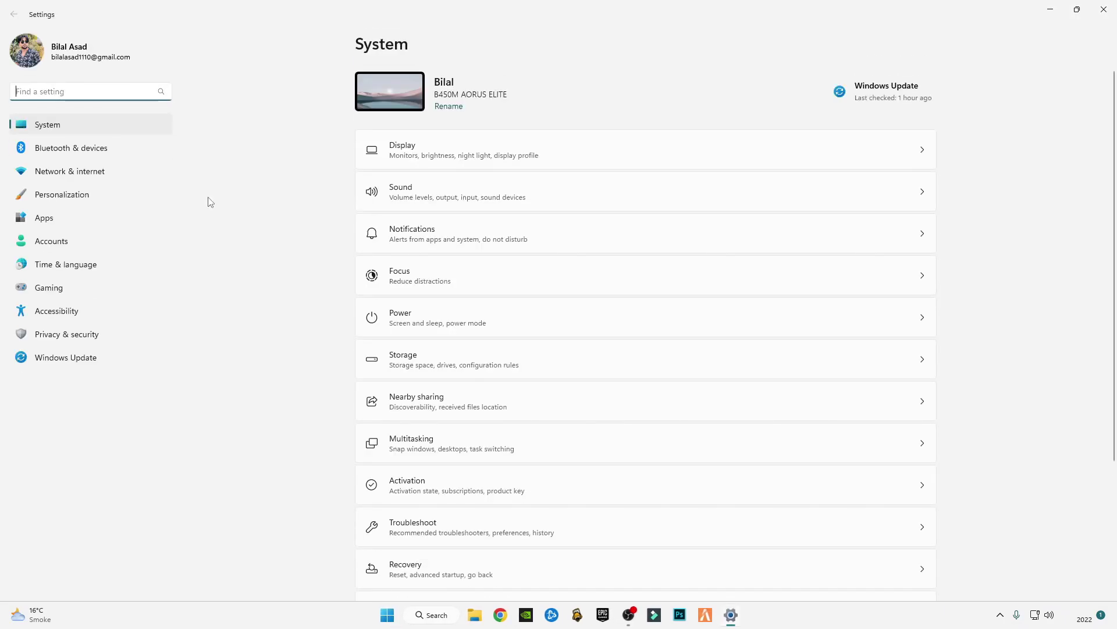
{"action": "left_click", "coordinate": [93, 290]}
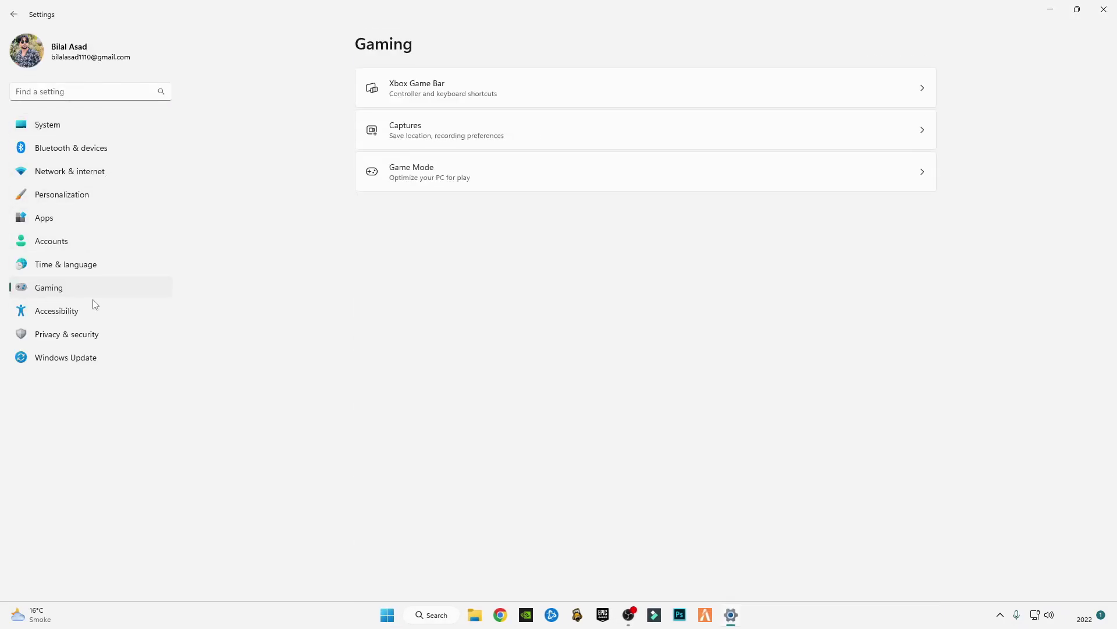
Step: Look over the Xbox Game Bar and Captures pages, then switch Game Mode off
{"action": "left_click", "coordinate": [496, 95]}
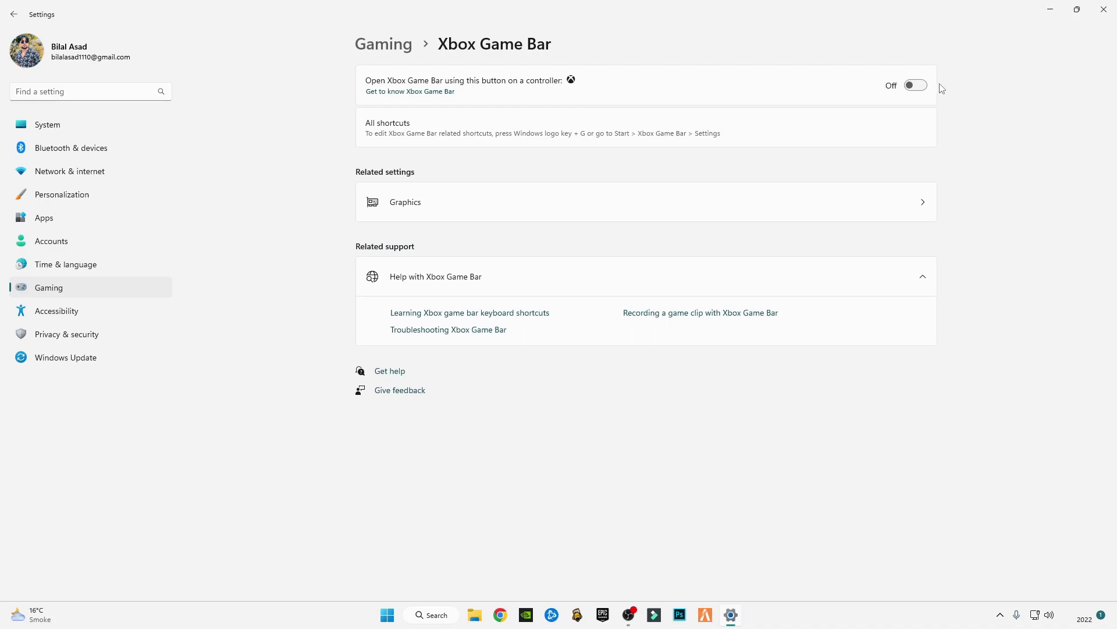
{"action": "left_click", "coordinate": [14, 14]}
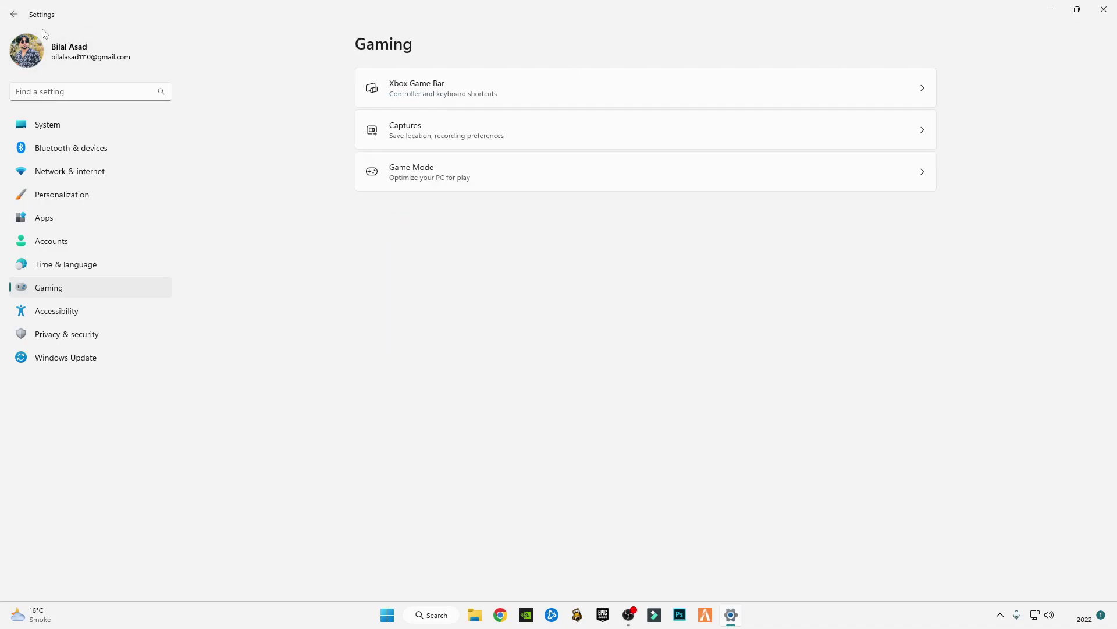
{"action": "left_click", "coordinate": [477, 140]}
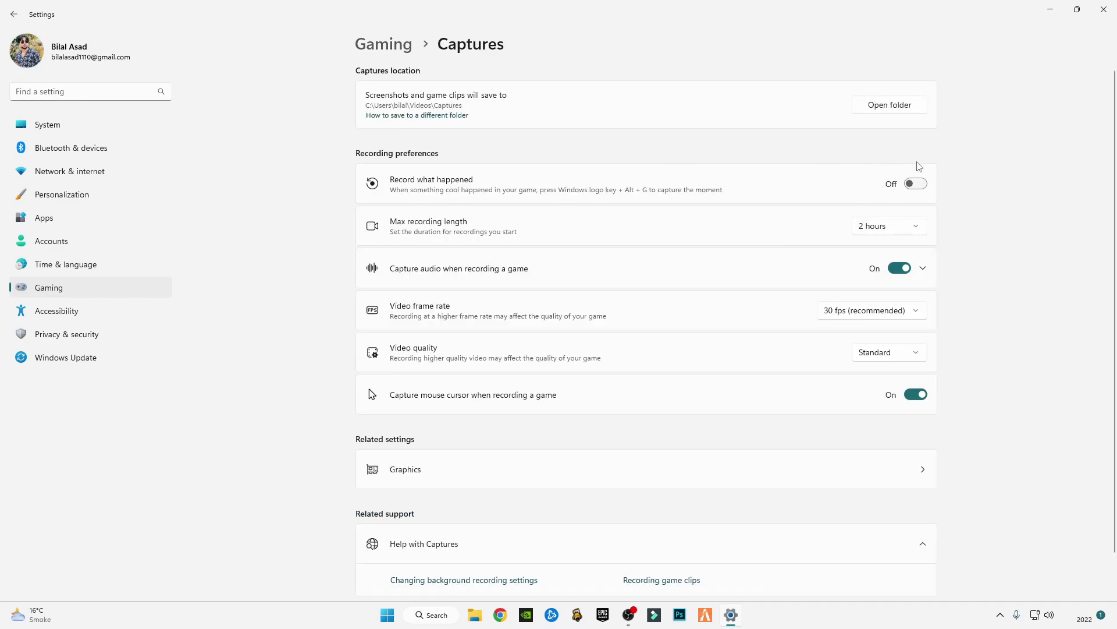
{"action": "scroll", "coordinate": [911, 244], "scroll_direction": "down", "scroll_amount": 1}
{"action": "scroll", "coordinate": [925, 340], "scroll_direction": "up", "scroll_amount": 1}
{"action": "left_click", "coordinate": [13, 14]}
{"action": "left_click", "coordinate": [433, 170]}
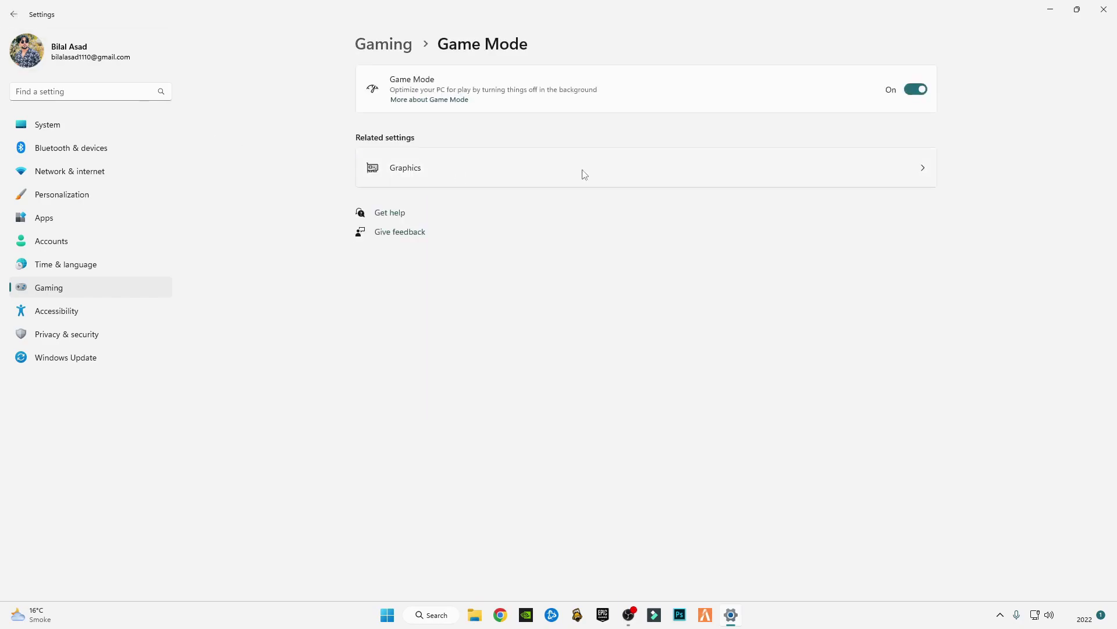
{"action": "left_click", "coordinate": [916, 93]}
Step: Open the Ethernet adapter's properties via Advanced network settings > More network adapter options
{"action": "left_click", "coordinate": [59, 177]}
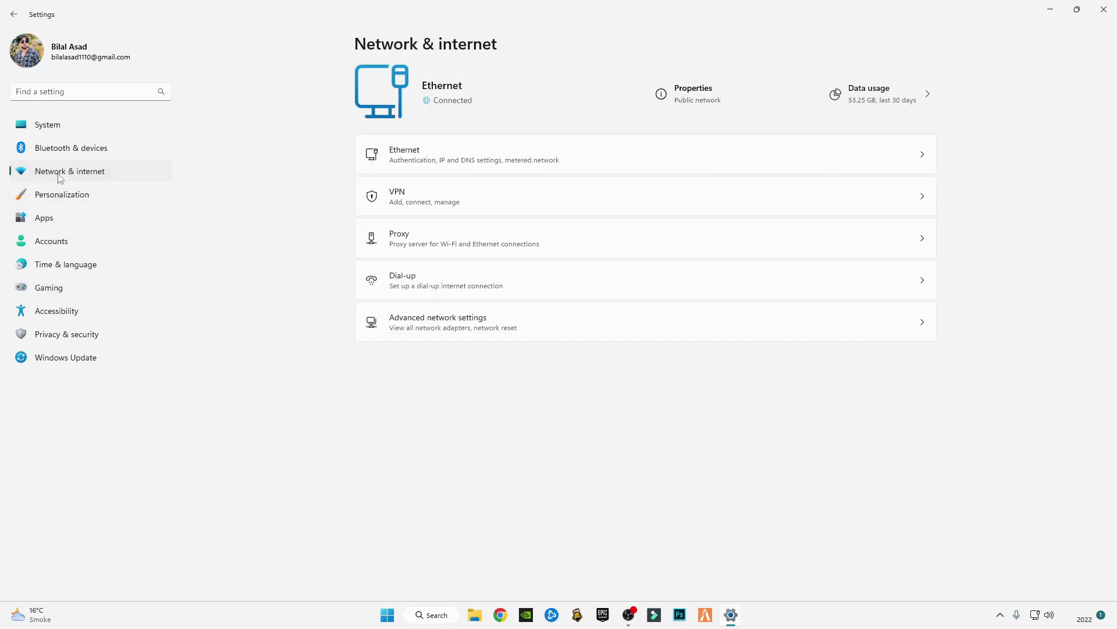
{"action": "left_click", "coordinate": [419, 333]}
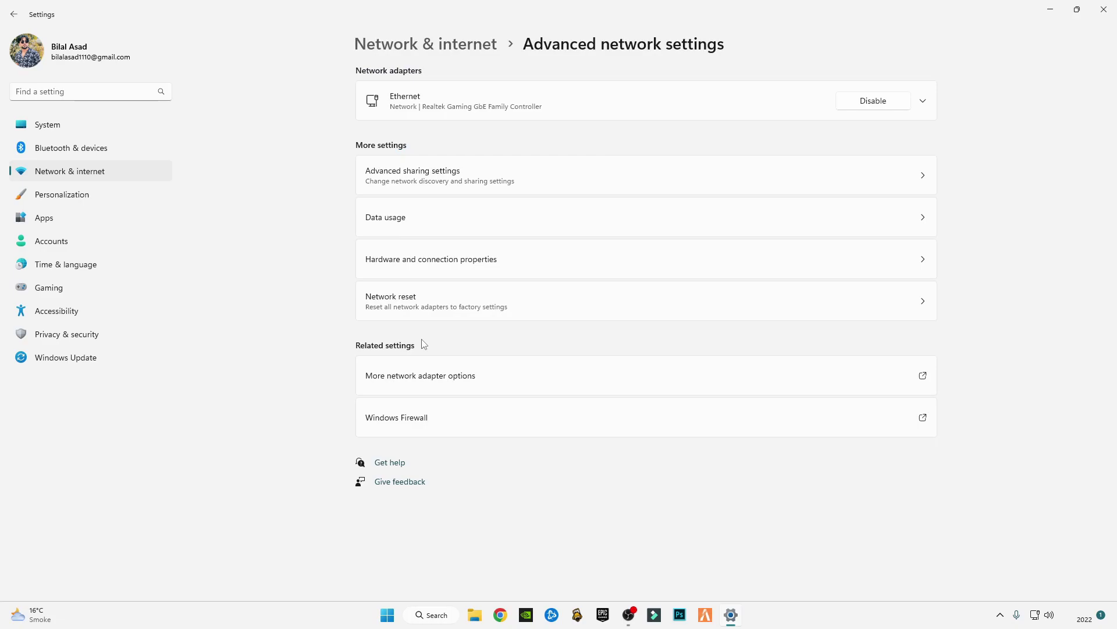
{"action": "left_click", "coordinate": [405, 387]}
{"action": "right_click", "coordinate": [271, 205]}
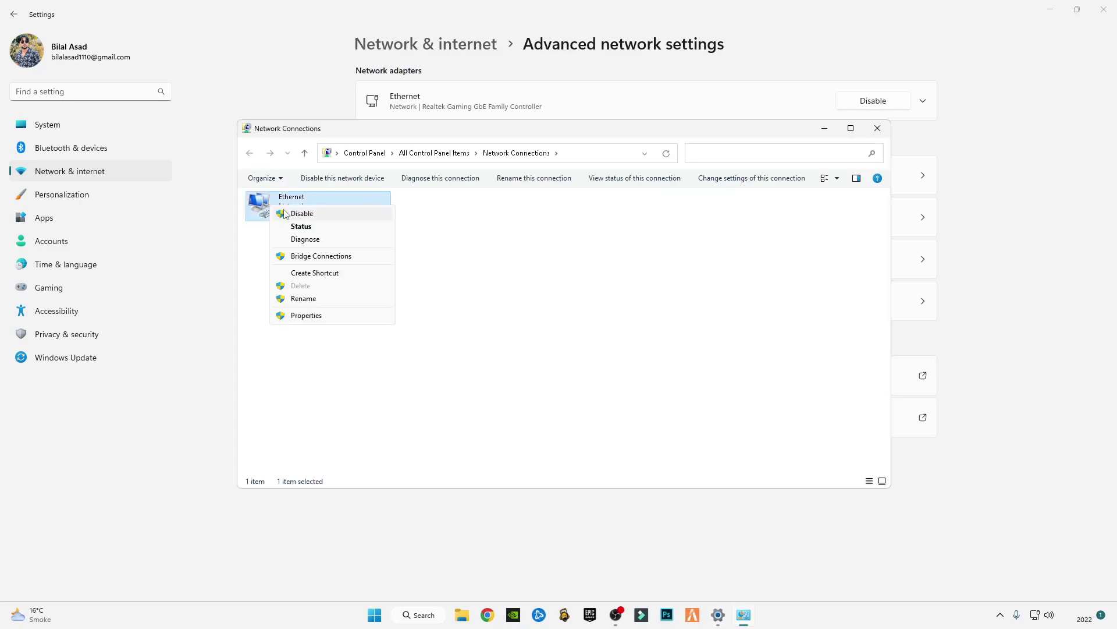
{"action": "left_click", "coordinate": [307, 316]}
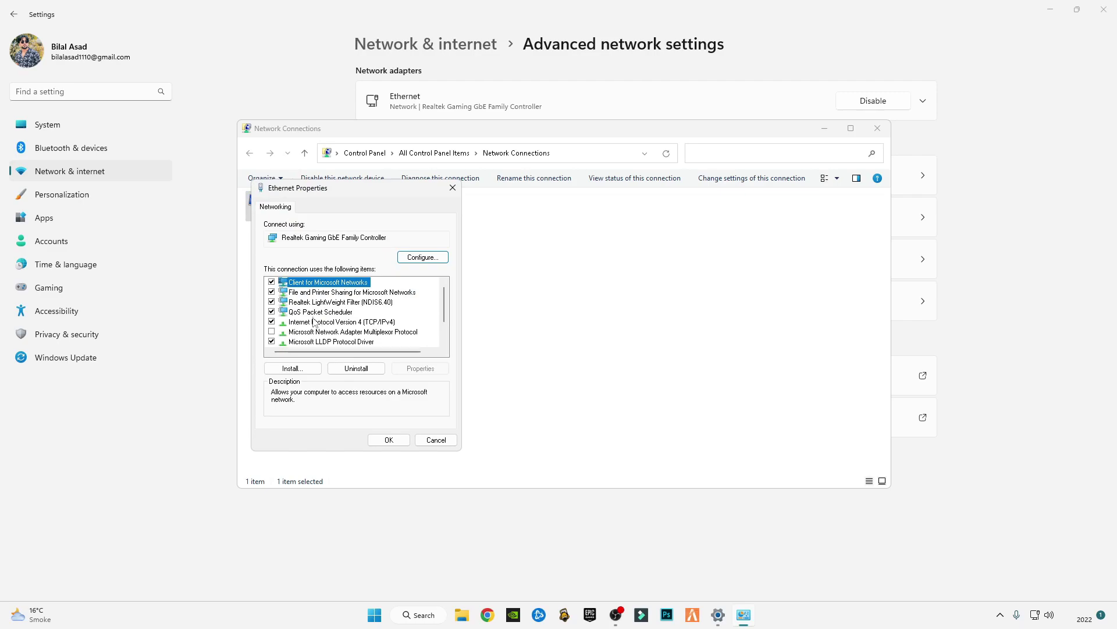
Step: Set IPv4 DNS servers to 1.1.1.1 and 1.0.0.1, then close the connection windows
{"action": "left_click", "coordinate": [306, 322]}
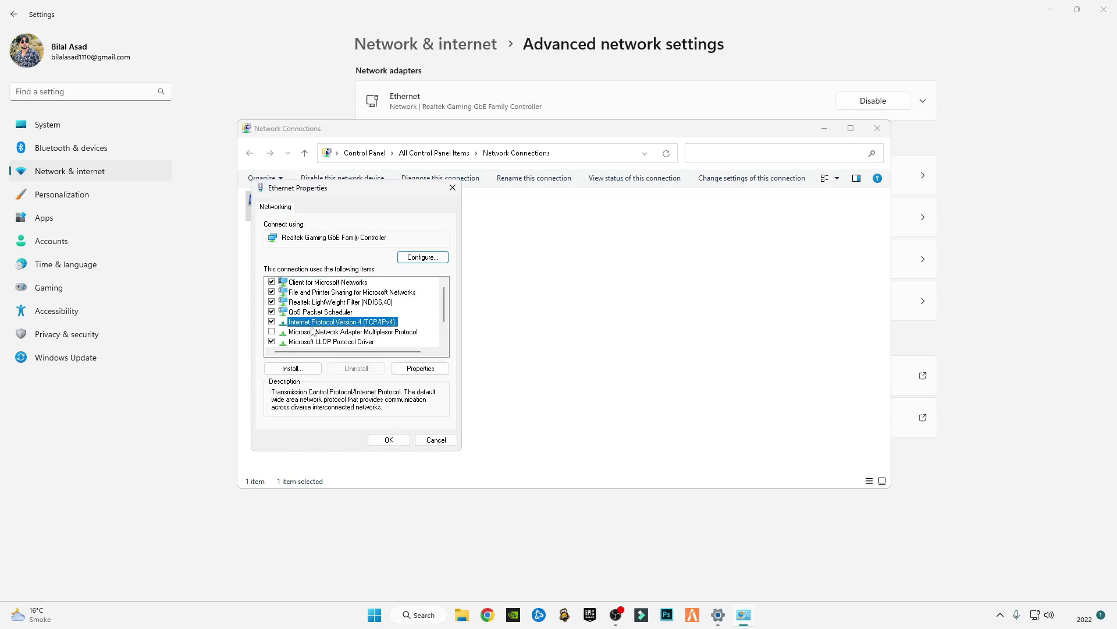
{"action": "left_click", "coordinate": [418, 368]}
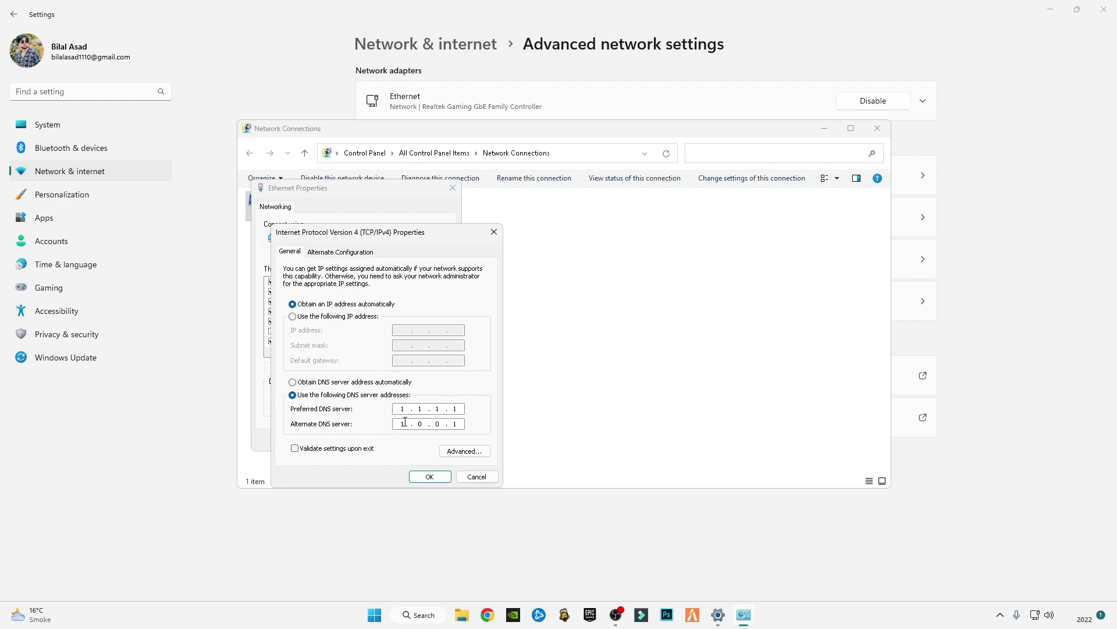
{"action": "left_click", "coordinate": [442, 477]}
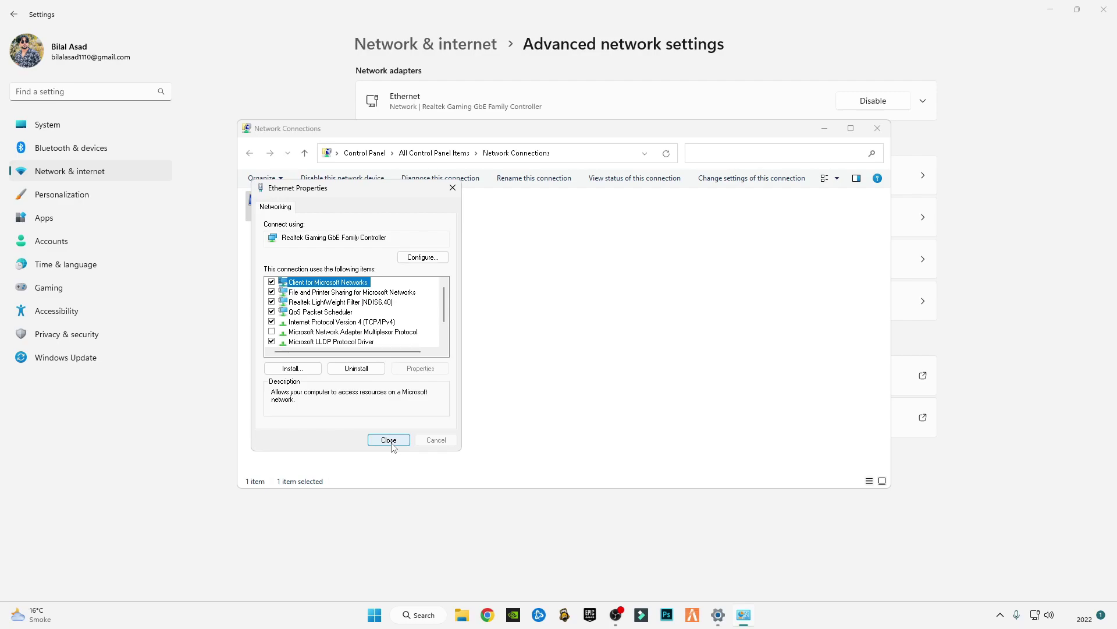
{"action": "left_click", "coordinate": [388, 441]}
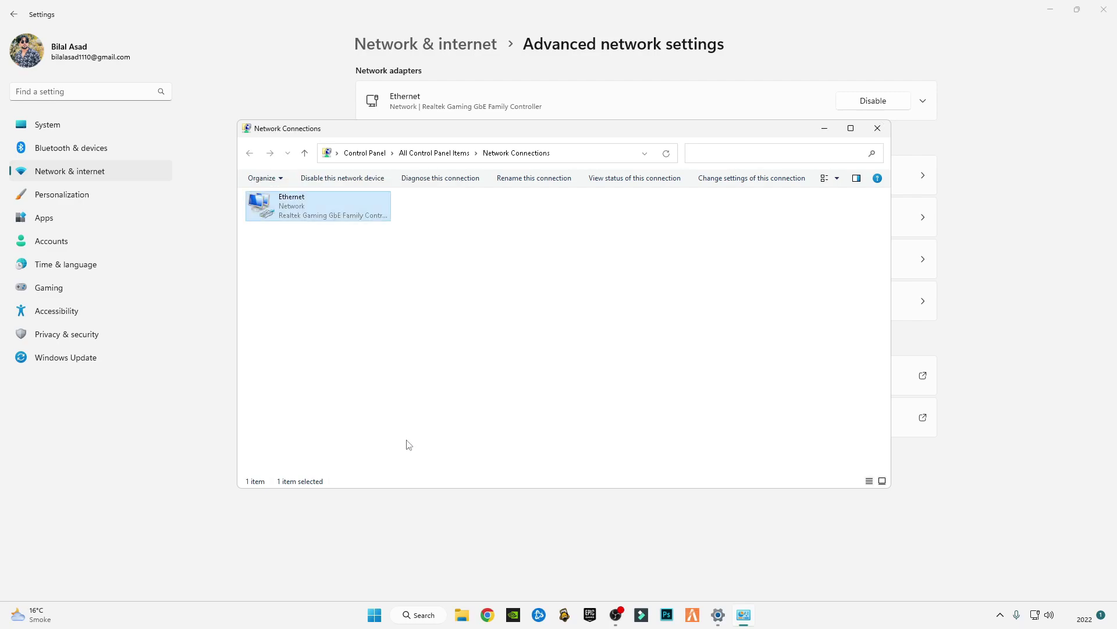
{"action": "left_click", "coordinate": [878, 128]}
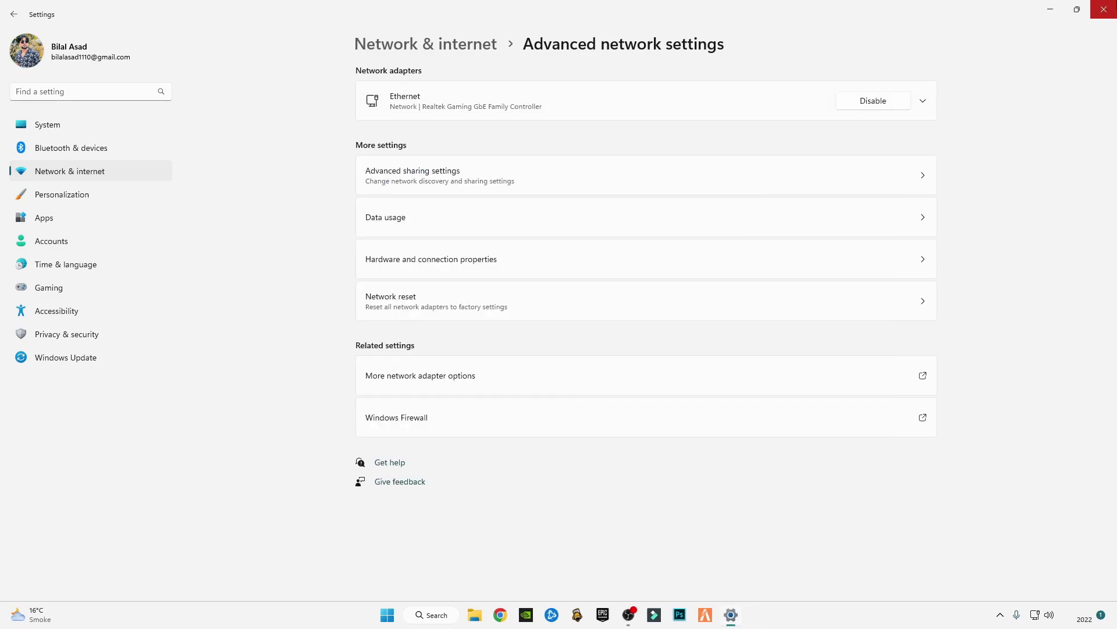
Step: Find Notifications by searching 'n', turn notifications off, and close Settings
{"action": "left_click", "coordinate": [97, 88]}
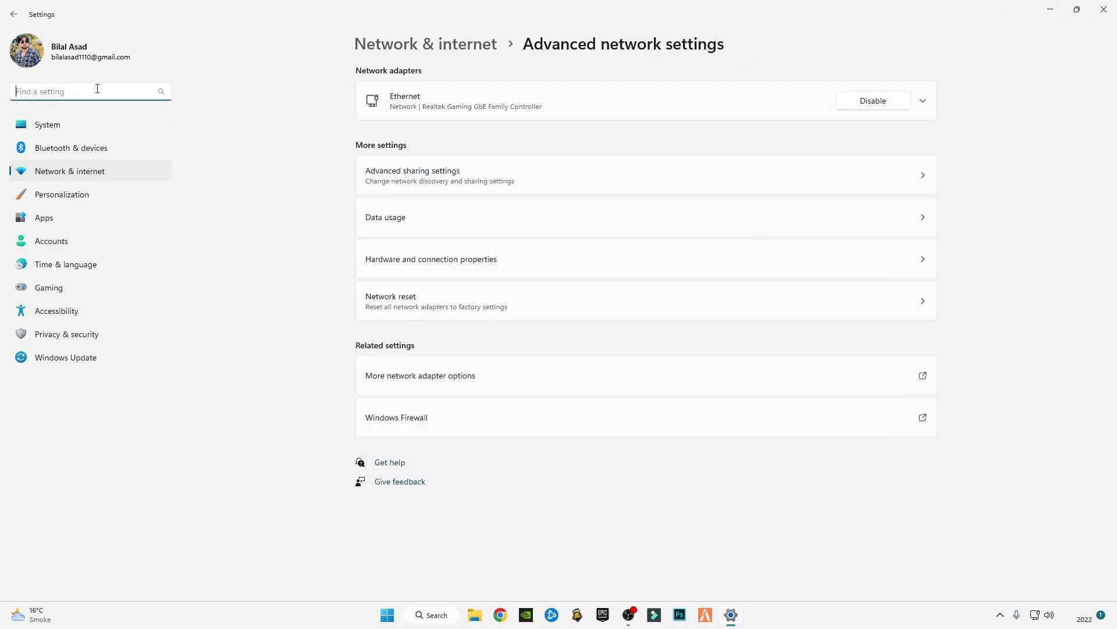
{"action": "type", "text": "n"}
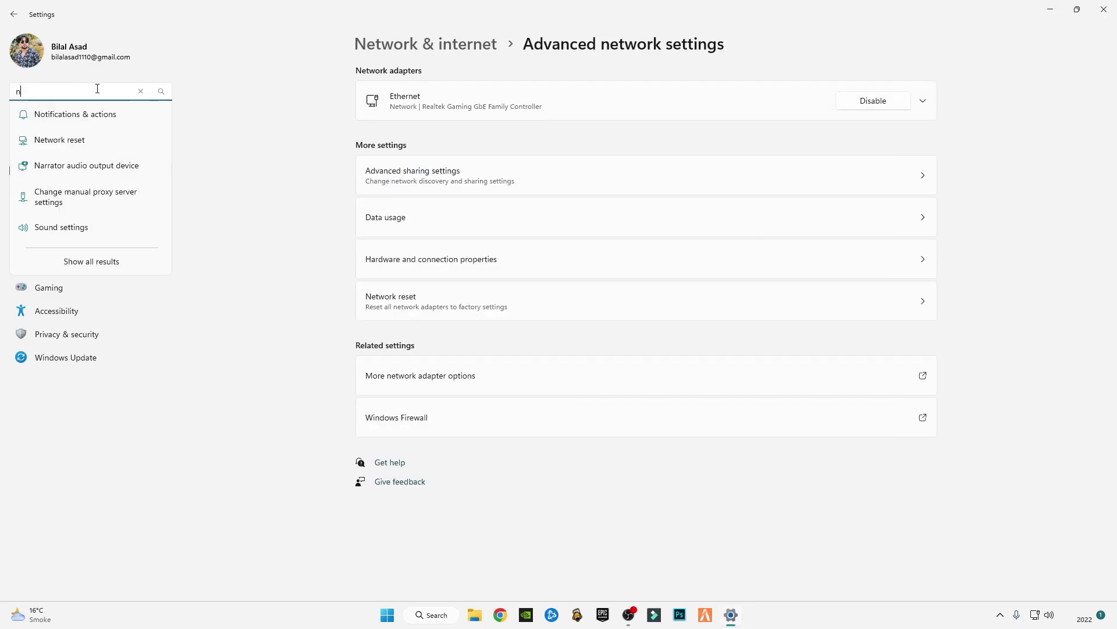
{"action": "left_click", "coordinate": [87, 114]}
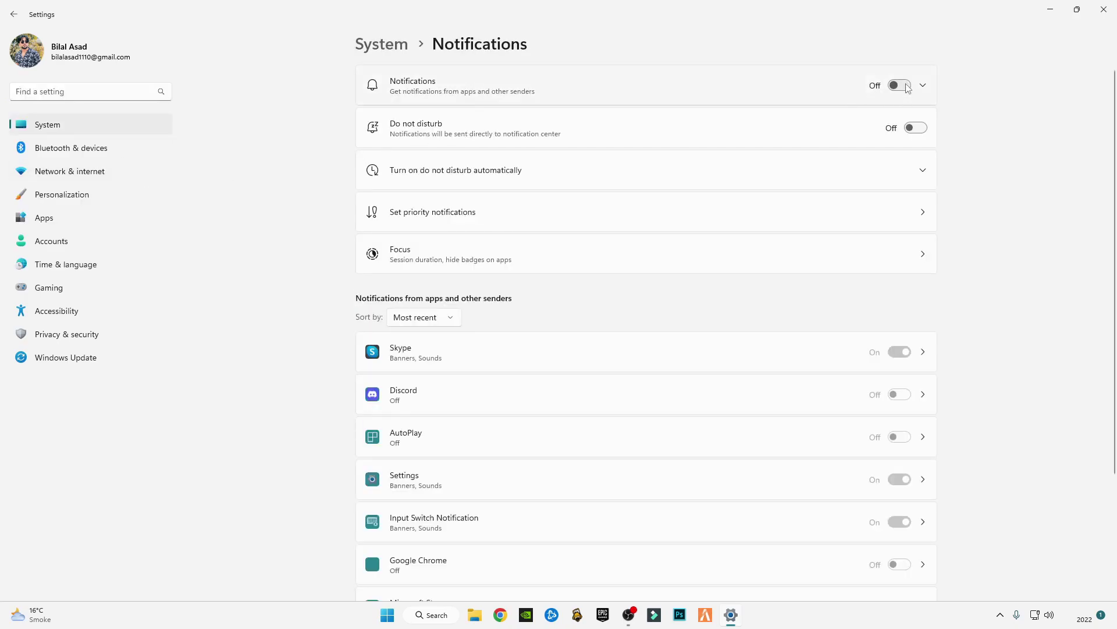
{"action": "left_click", "coordinate": [1104, 9]}
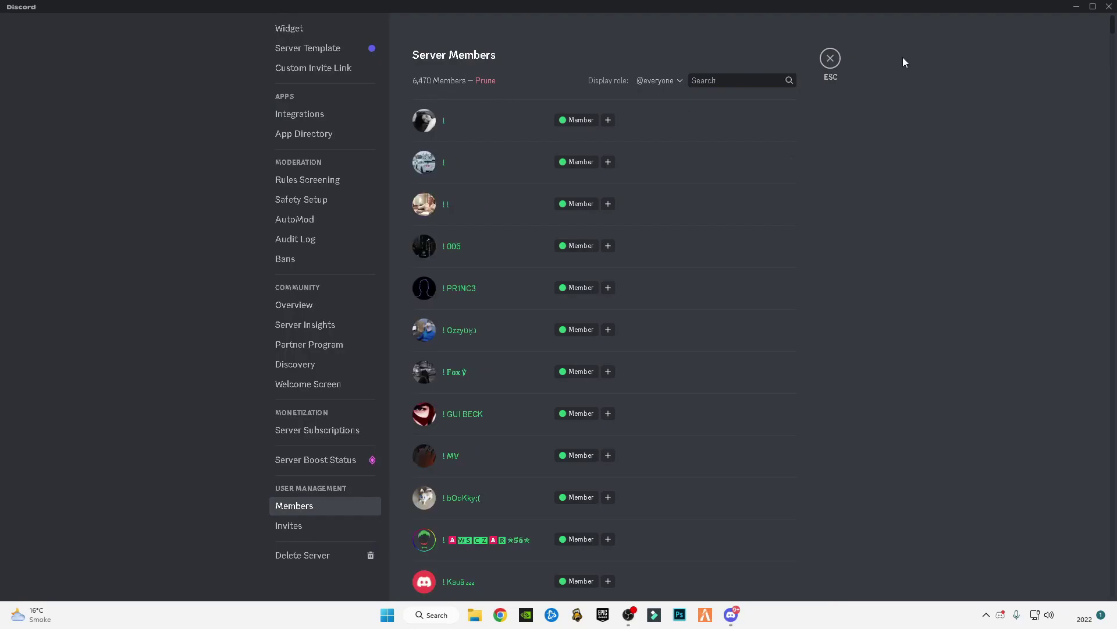
Step: Leave Discord's Server Settings and read through the #fps-fix channel's messages
{"action": "left_click", "coordinate": [831, 58]}
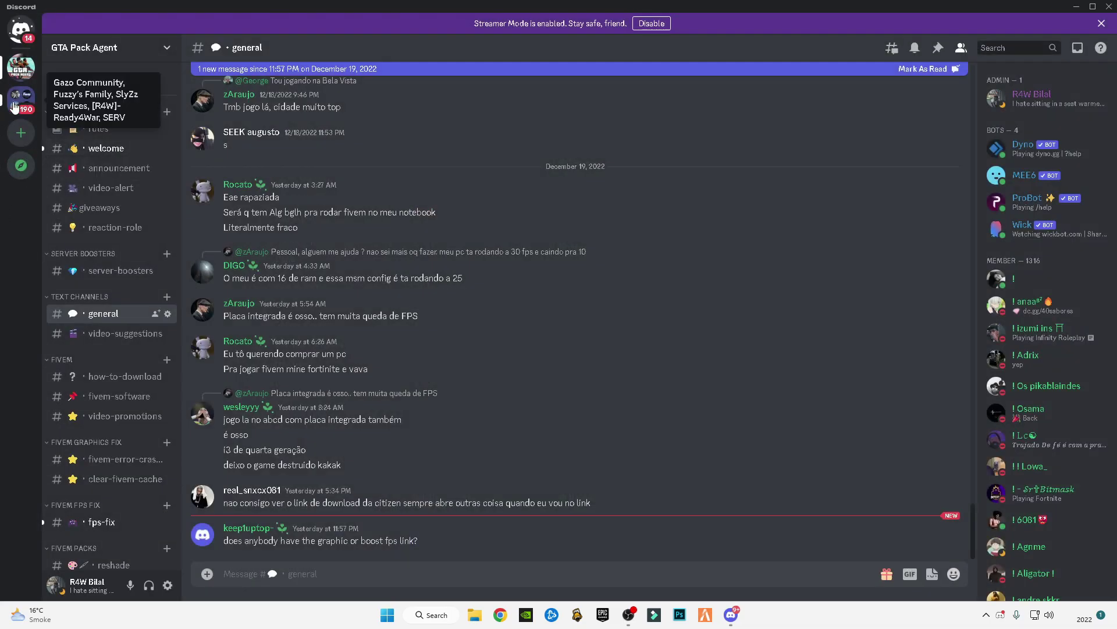
{"action": "scroll", "coordinate": [122, 307], "scroll_direction": "down", "scroll_amount": 3}
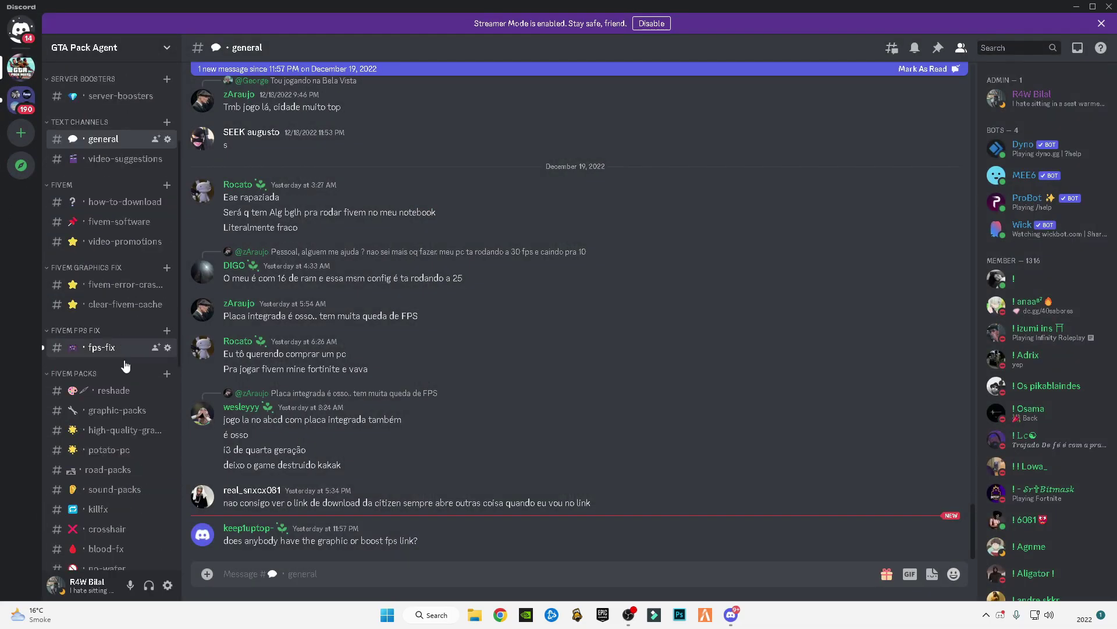
{"action": "left_click", "coordinate": [111, 348]}
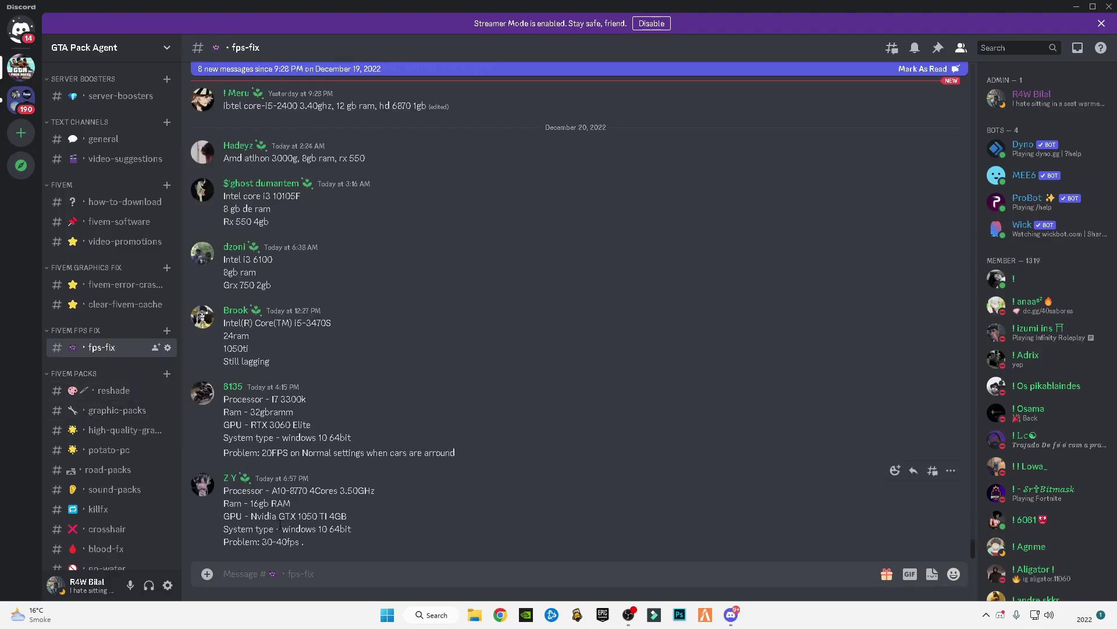
{"action": "scroll", "coordinate": [338, 539], "scroll_direction": "up", "scroll_amount": 10}
{"action": "scroll", "coordinate": [343, 534], "scroll_direction": "up", "scroll_amount": 8}
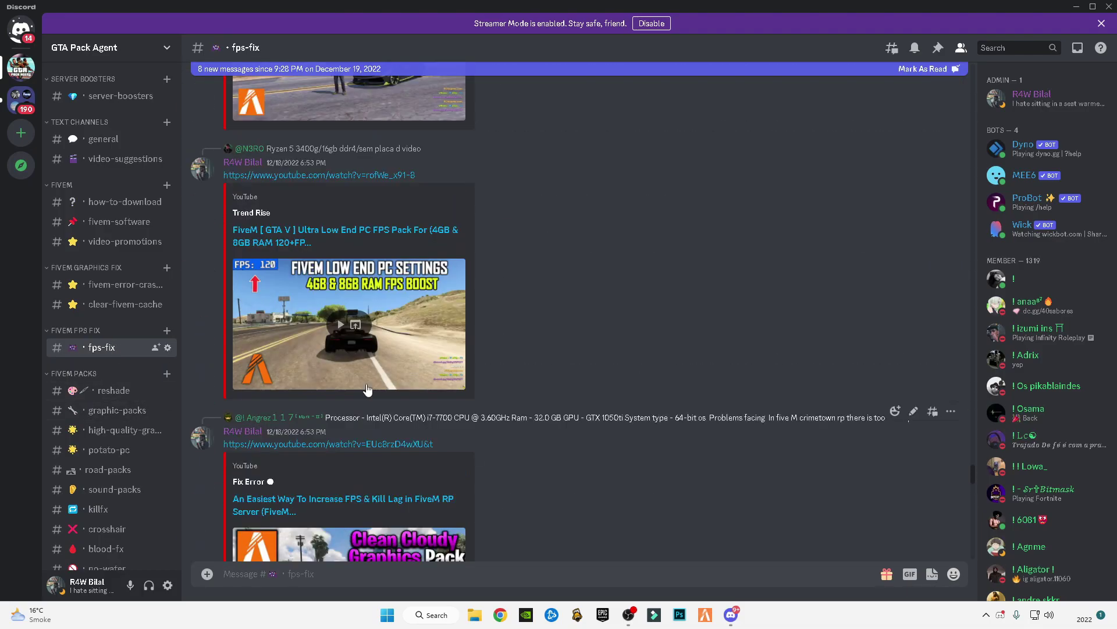
{"action": "scroll", "coordinate": [352, 478], "scroll_direction": "down", "scroll_amount": 13}
{"action": "scroll", "coordinate": [358, 433], "scroll_direction": "down", "scroll_amount": 15}
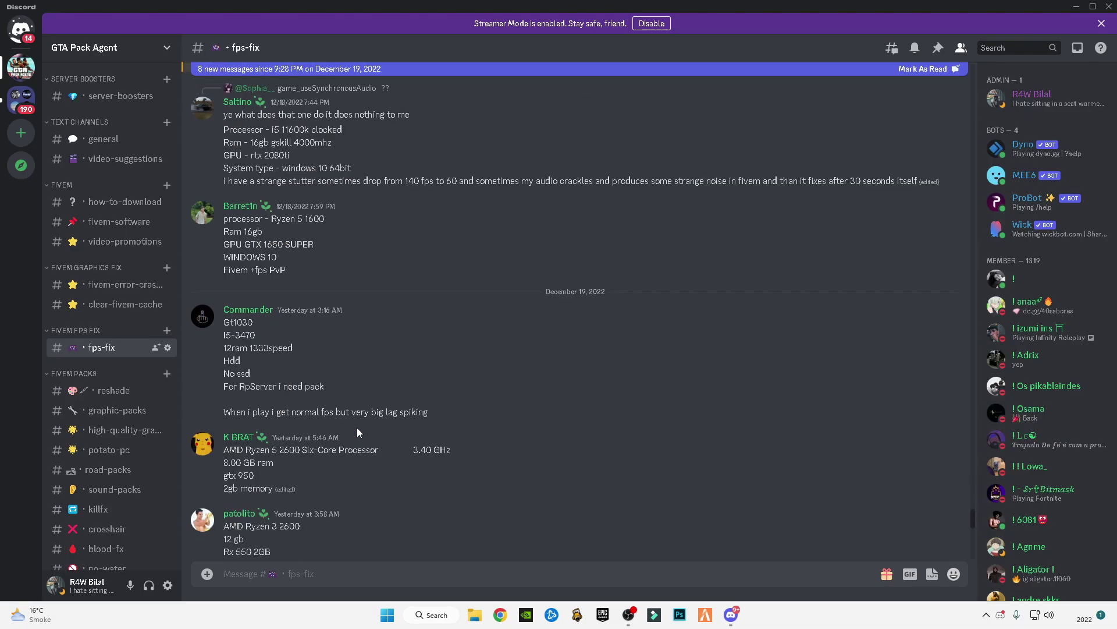
{"action": "scroll", "coordinate": [69, 407], "scroll_direction": "up", "scroll_amount": 4}
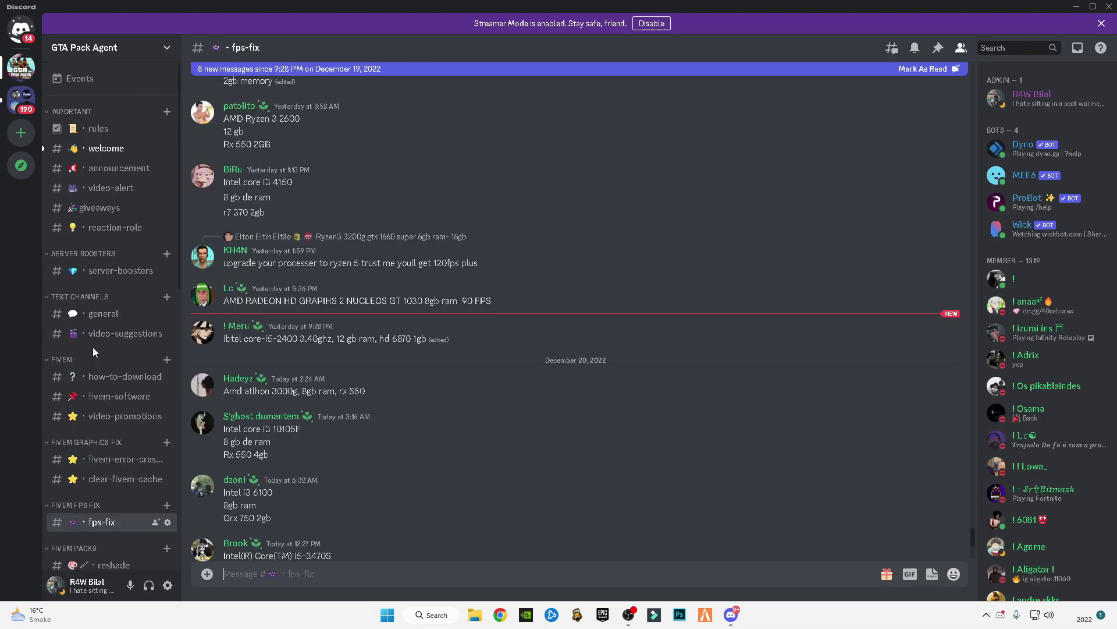
Step: Browse the #video-alert channel's posted FiveM YouTube guides
{"action": "left_click", "coordinate": [99, 189]}
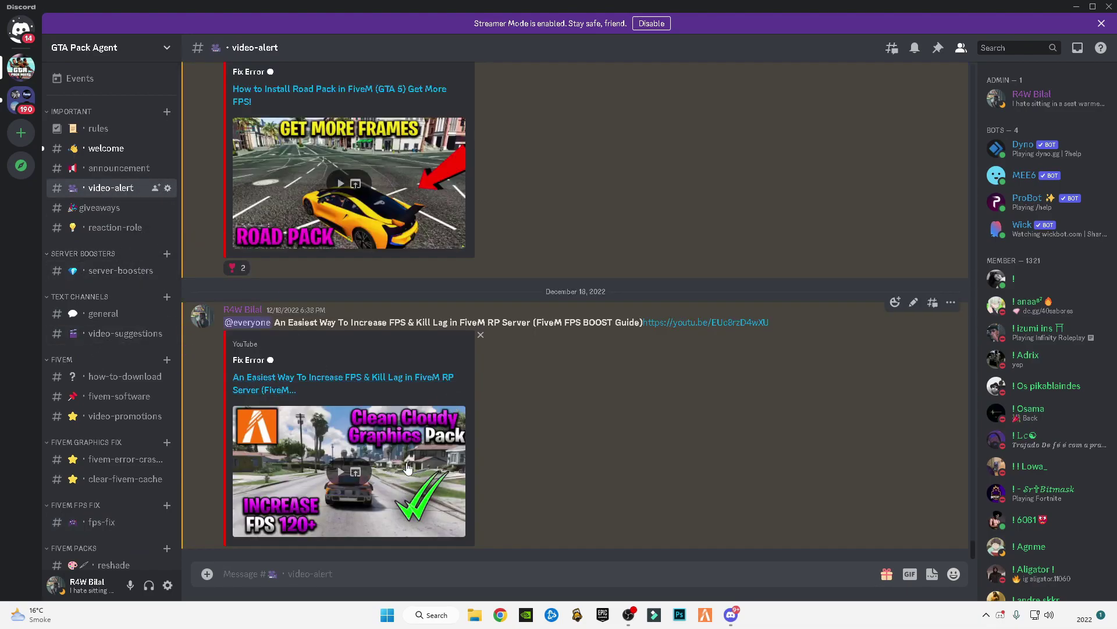
{"action": "scroll", "coordinate": [93, 427], "scroll_direction": "down", "scroll_amount": 10}
{"action": "scroll", "coordinate": [93, 427], "scroll_direction": "down", "scroll_amount": 2}
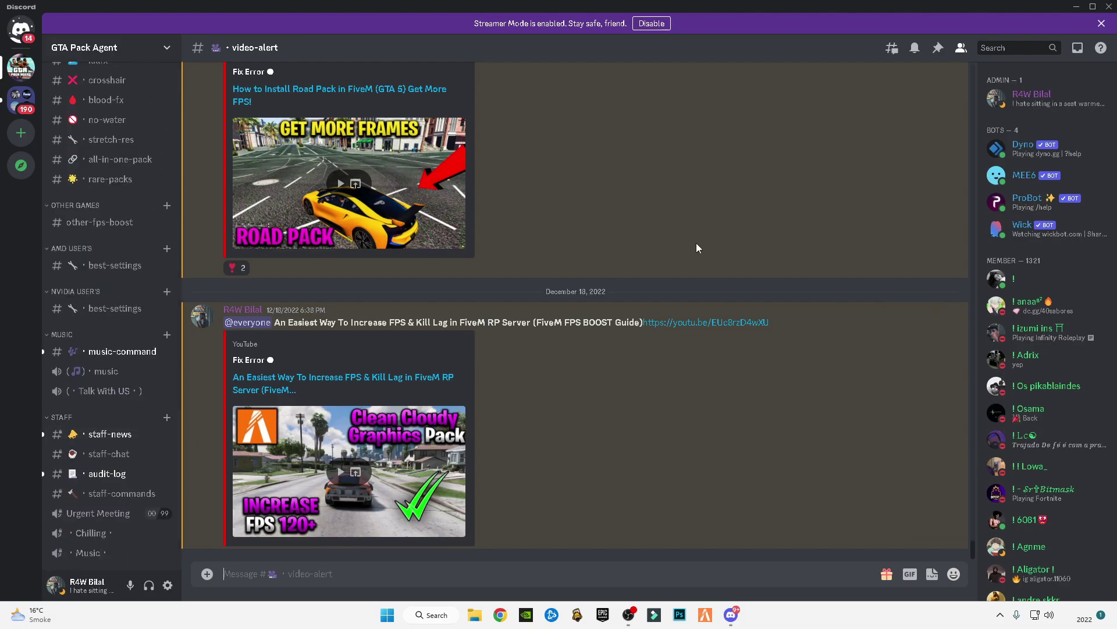
{"action": "scroll", "coordinate": [650, 323], "scroll_direction": "up", "scroll_amount": 8}
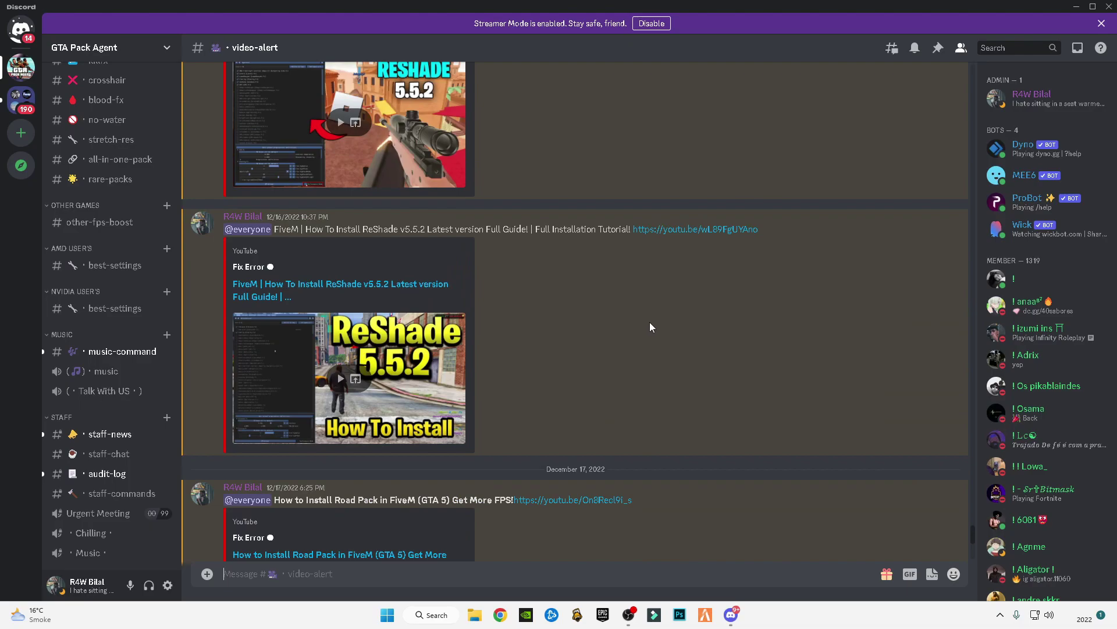